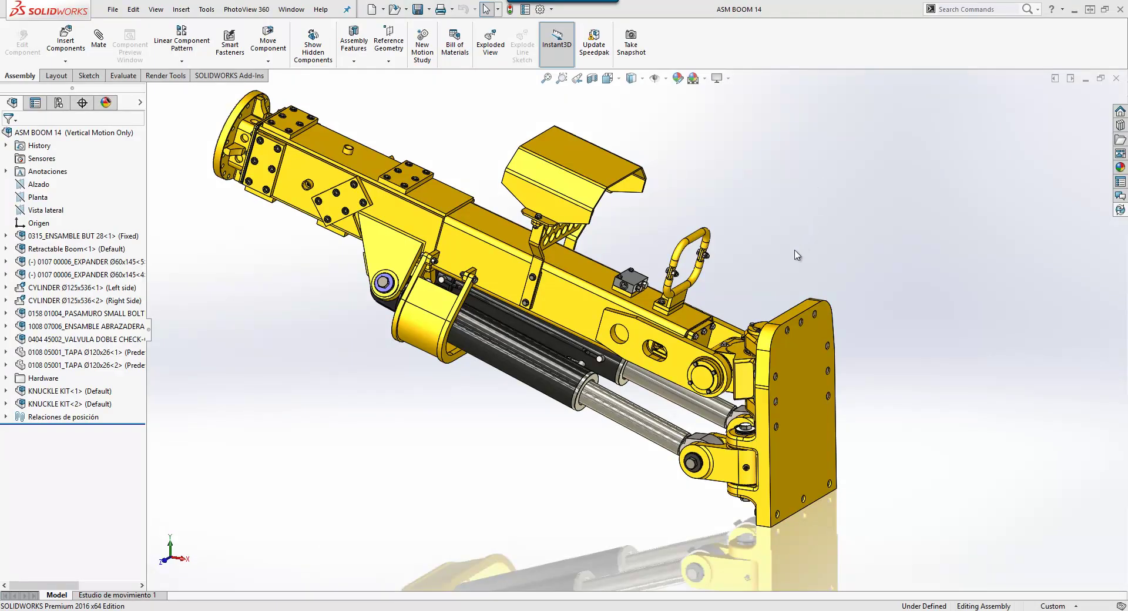
pyautogui.moveTo(756, 298); pyautogui.dragTo(733, 244, button='middle')
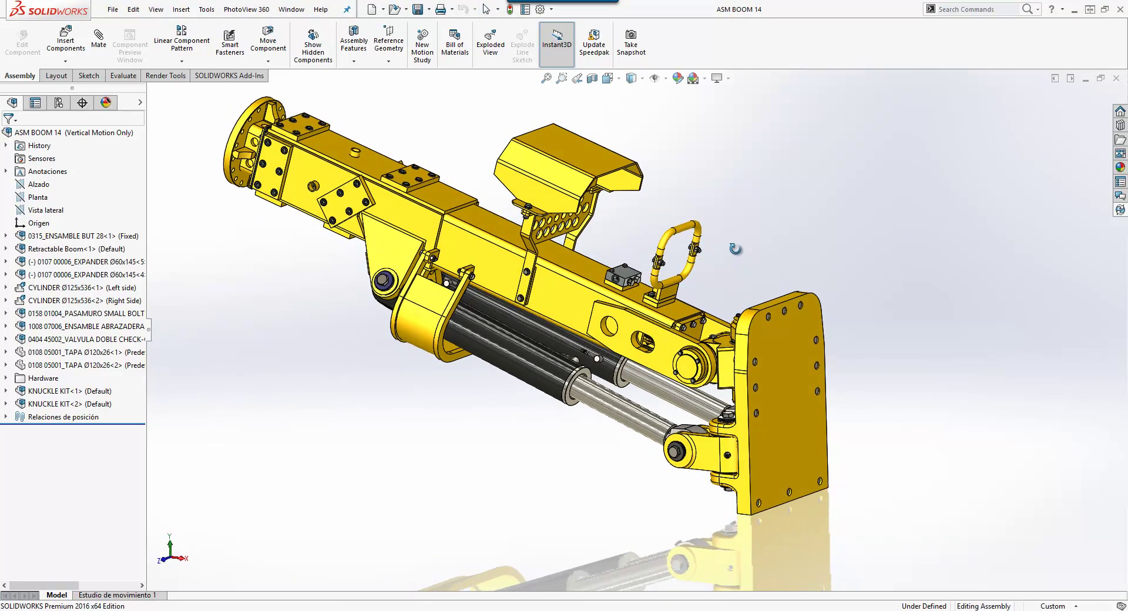
pyautogui.click(451, 363)
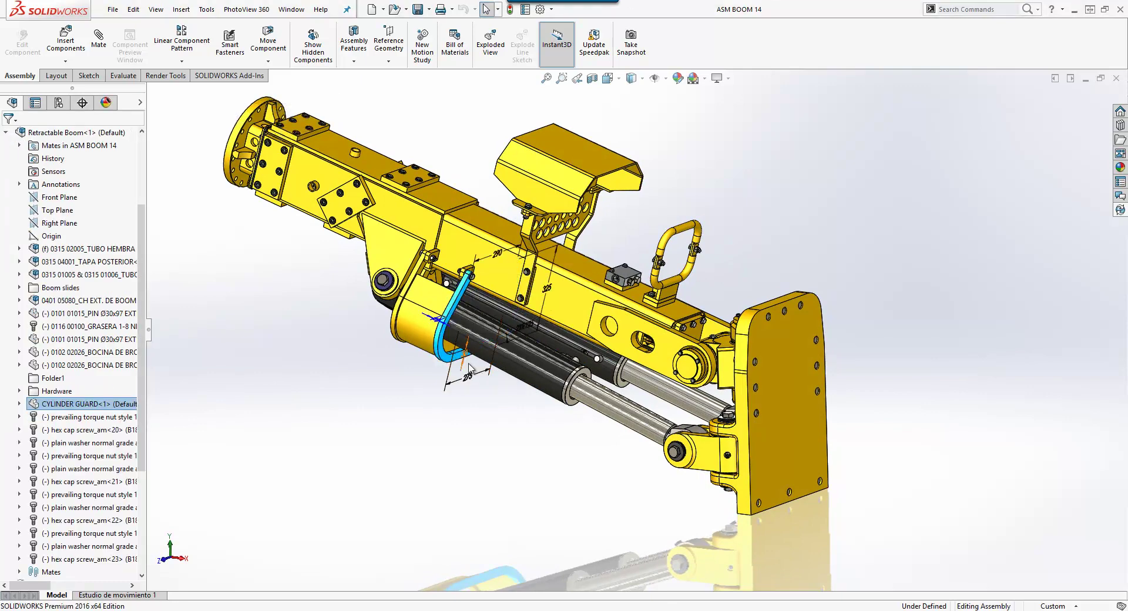
pyautogui.click(468, 379)
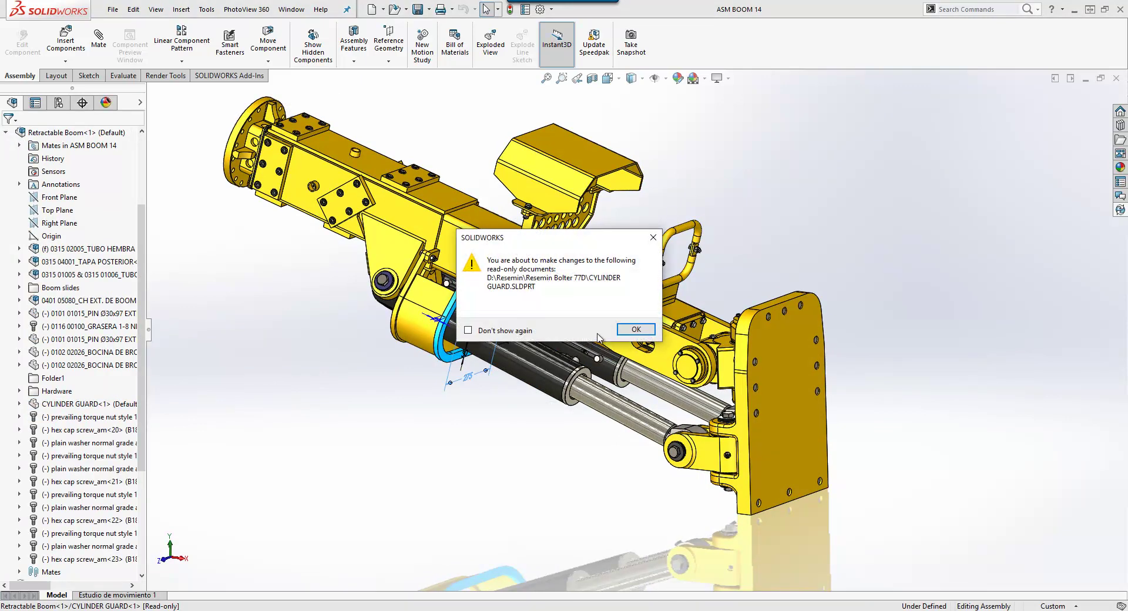
pyautogui.click(632, 327)
pyautogui.click(739, 241)
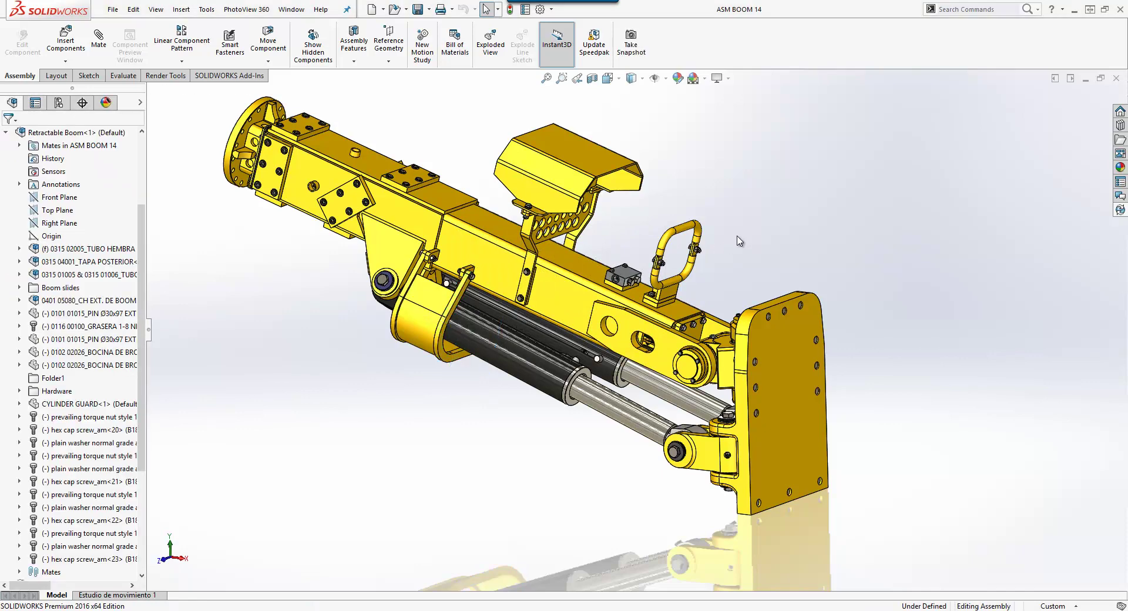
# Pin the SOLIDWORKS PDM task pane open and review CYLINDER GUARD's vault properties
pyautogui.click(1120, 212)
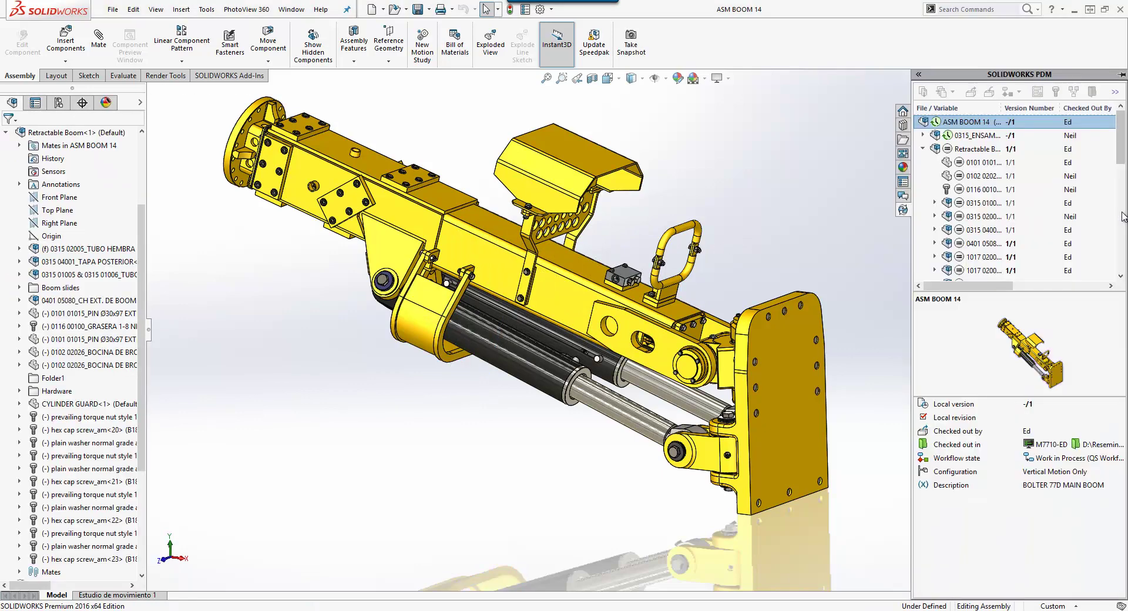
pyautogui.click(1122, 75)
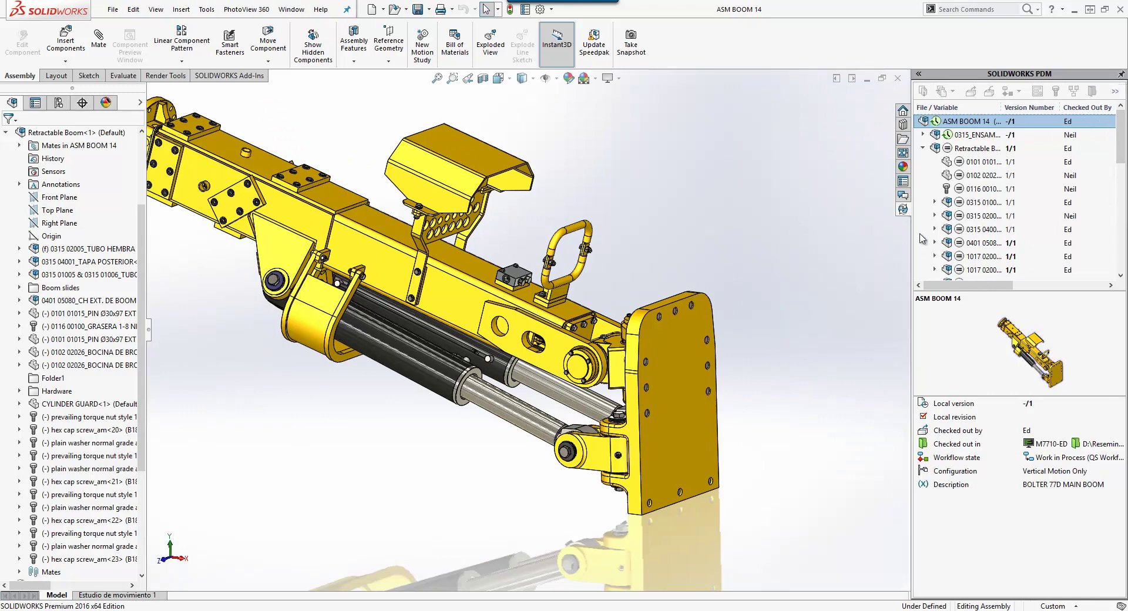
pyautogui.scroll(-2, 979, 188)
pyautogui.scroll(-3, 979, 188)
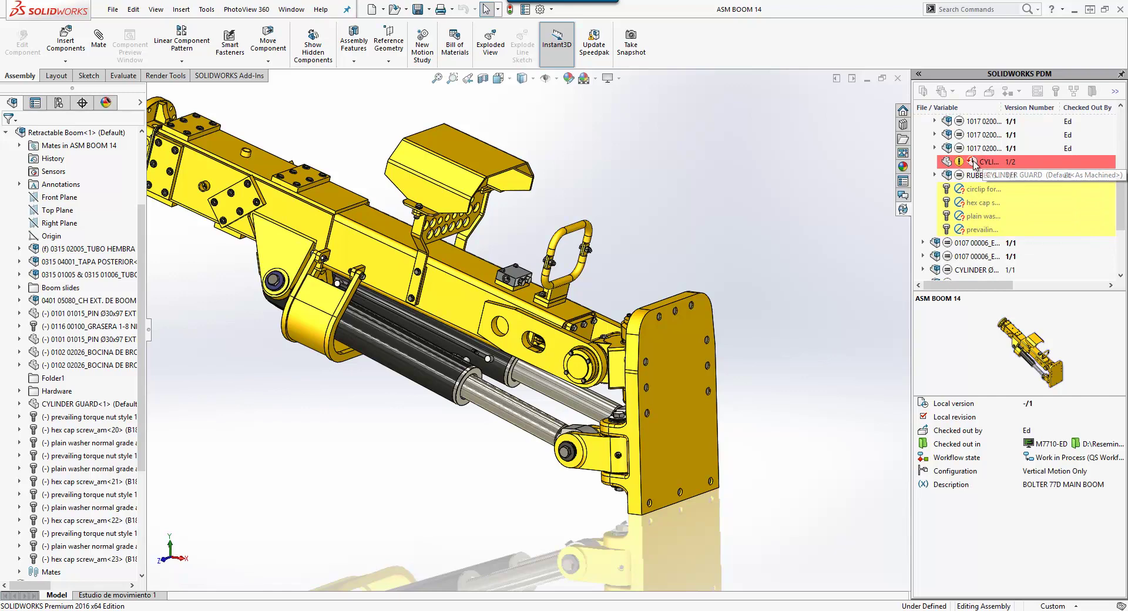
pyautogui.click(986, 164)
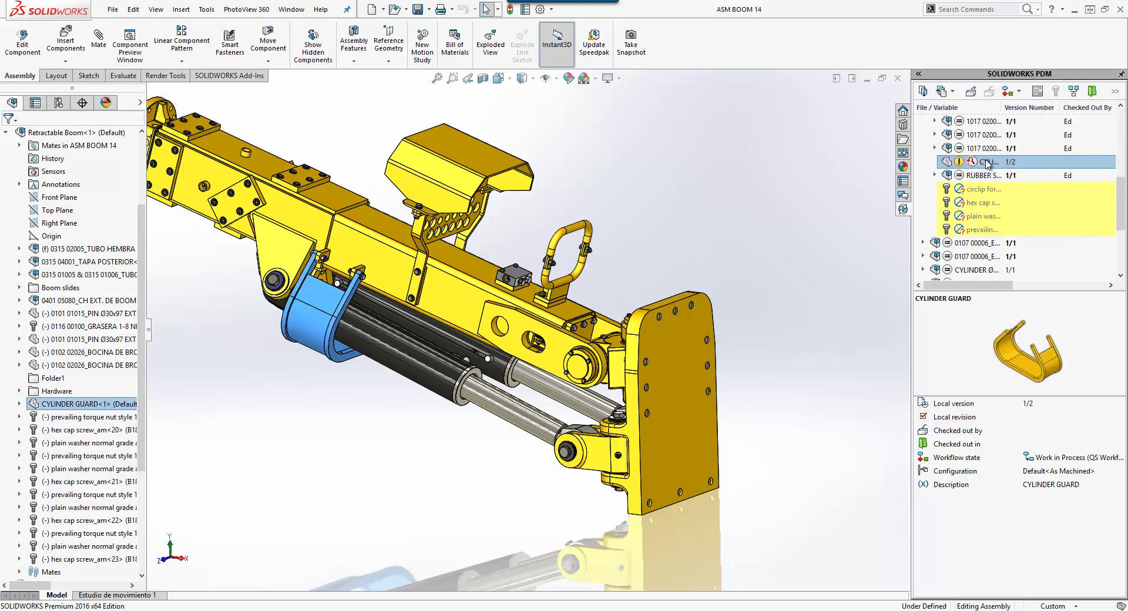
pyautogui.moveTo(959, 162)
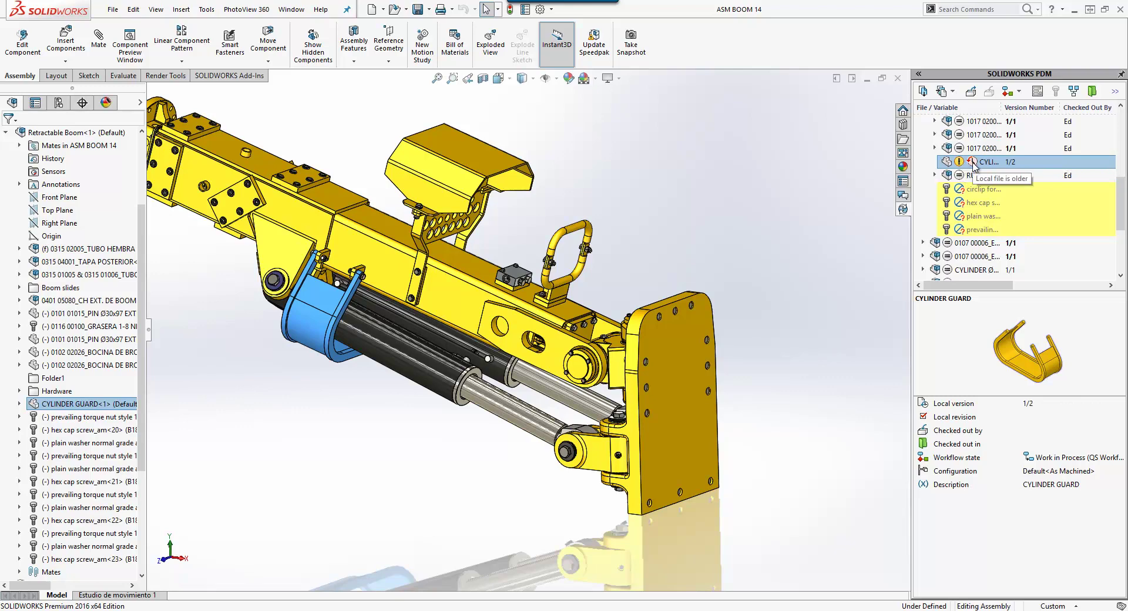
pyautogui.rightClick(972, 166)
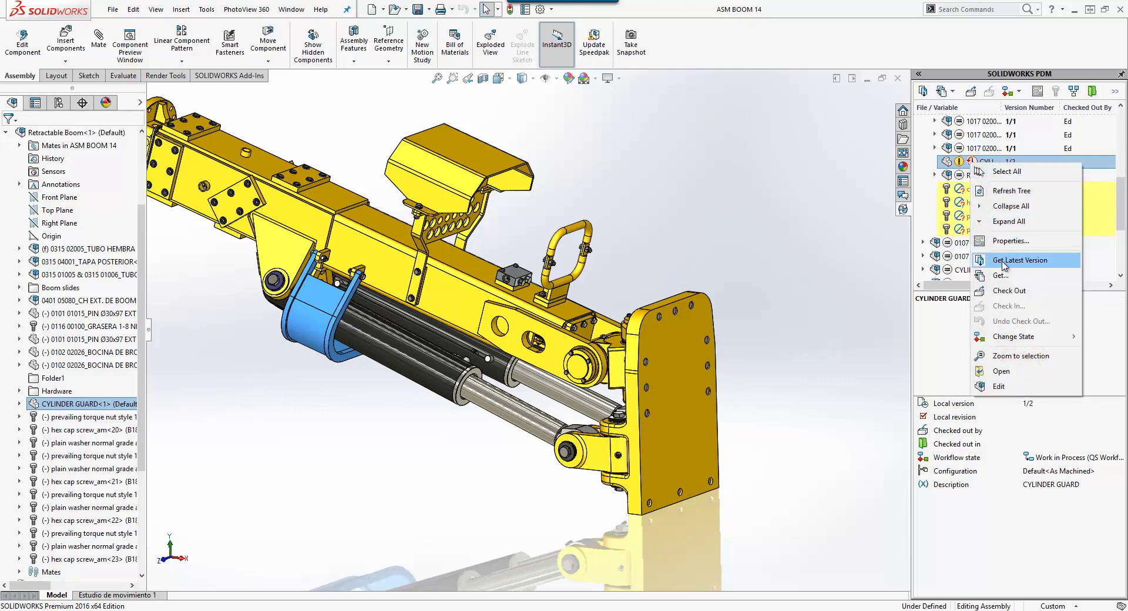
pyautogui.click(1009, 241)
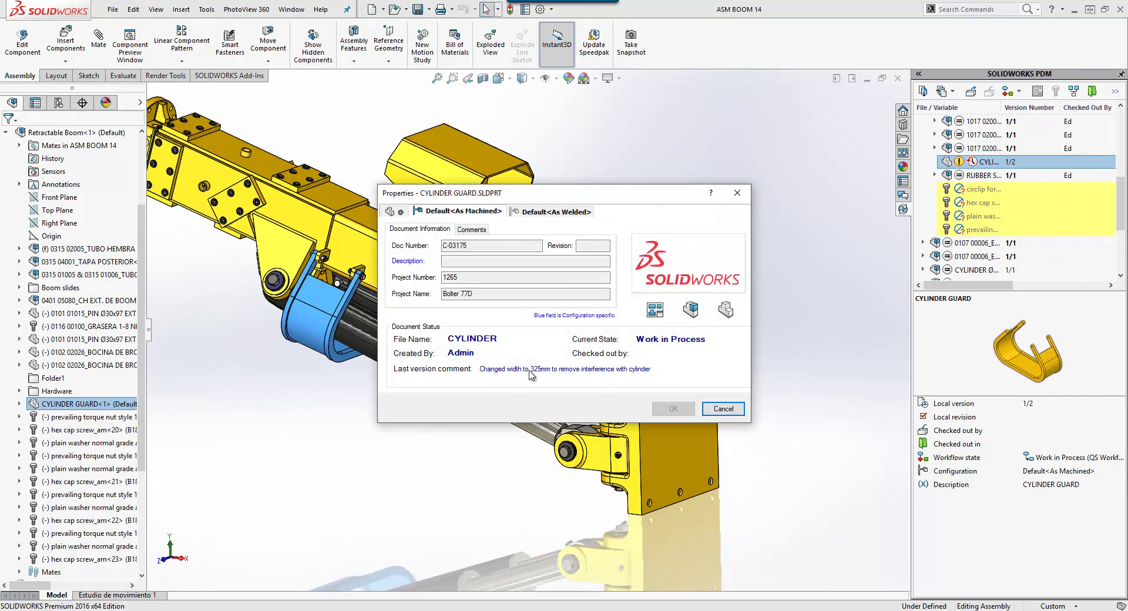
pyautogui.click(723, 408)
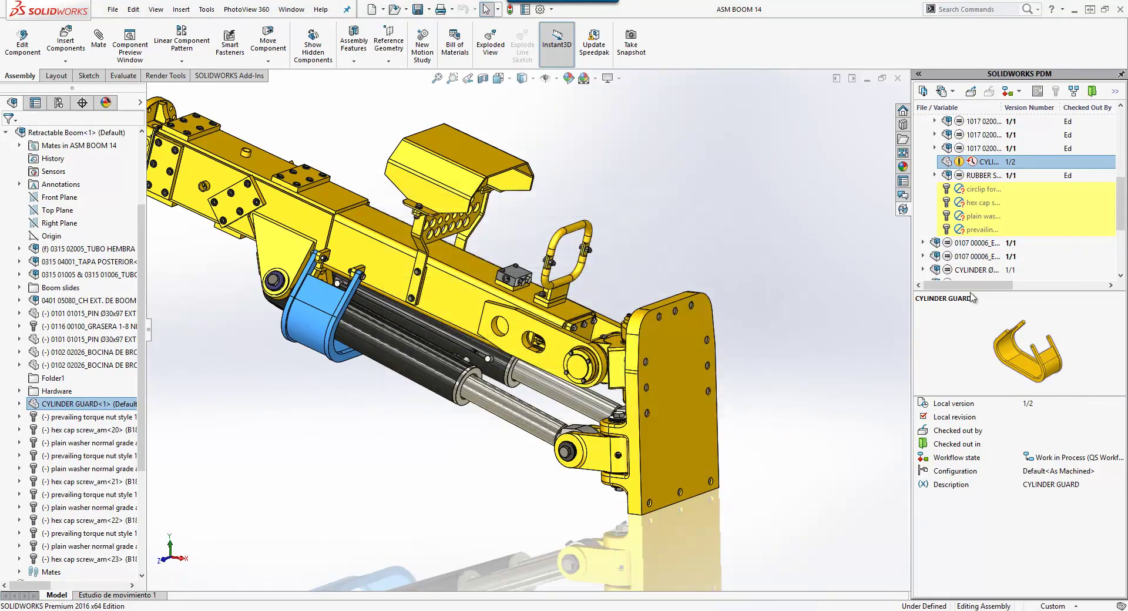
# Get the latest vault version of CYLINDER GUARD
pyautogui.rightClick(987, 165)
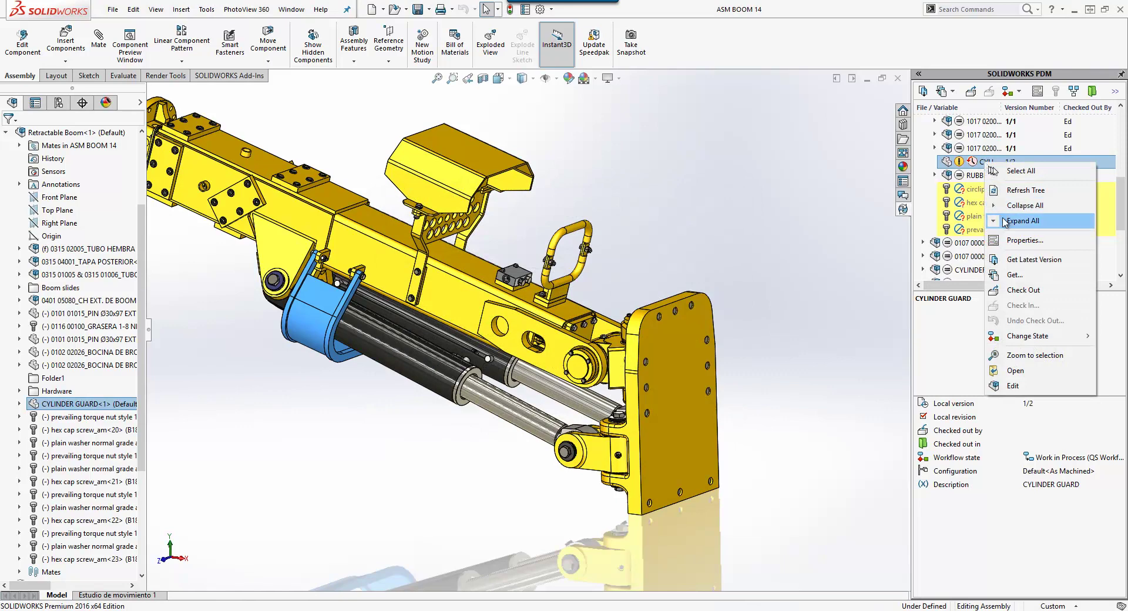
pyautogui.click(1022, 261)
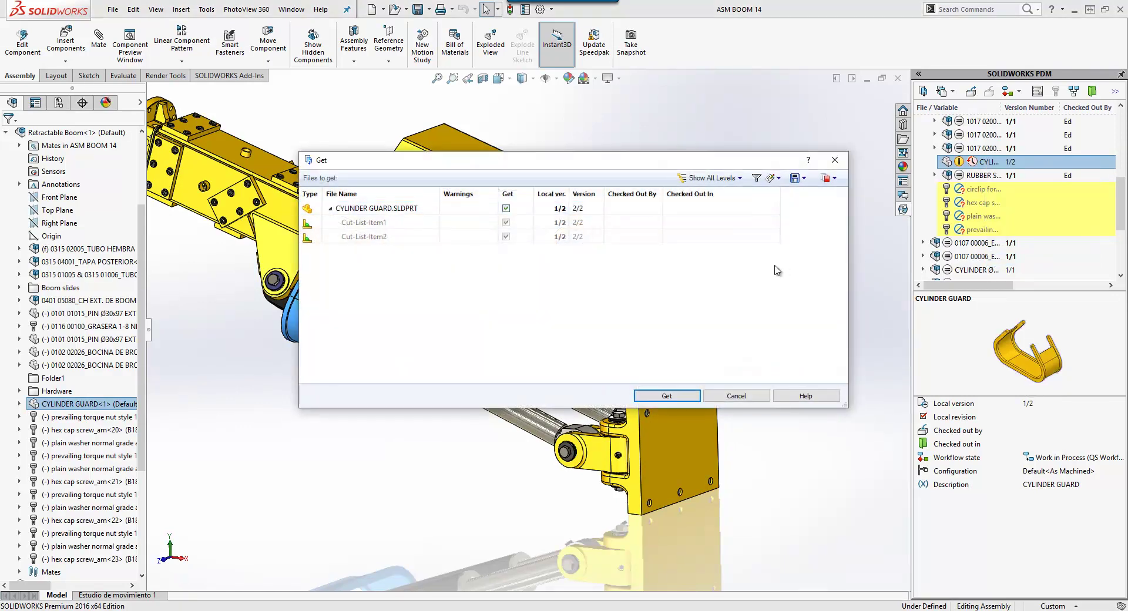
pyautogui.click(666, 395)
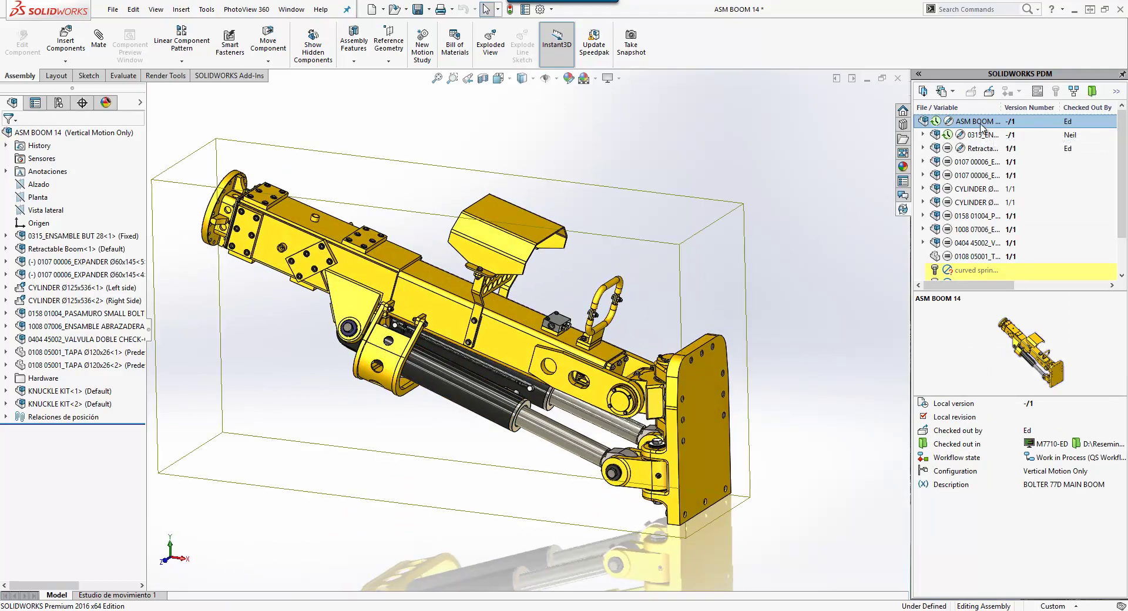
# Start the check-in, accept the not-checked-out warning and review files like 1-4 NPT Grease Fitting
pyautogui.click(989, 91)
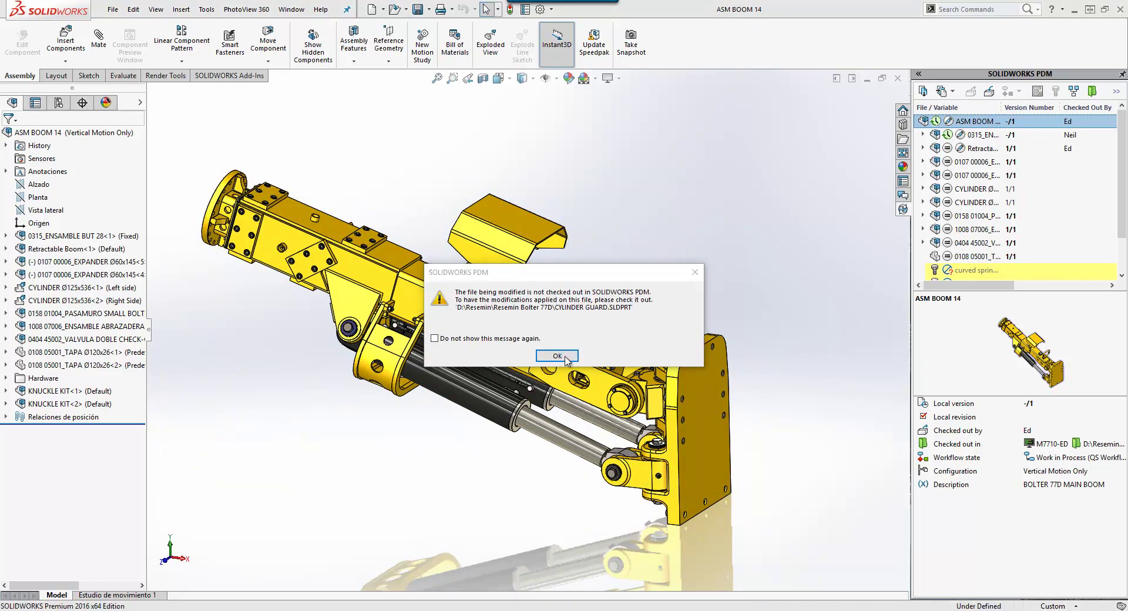
pyautogui.click(557, 356)
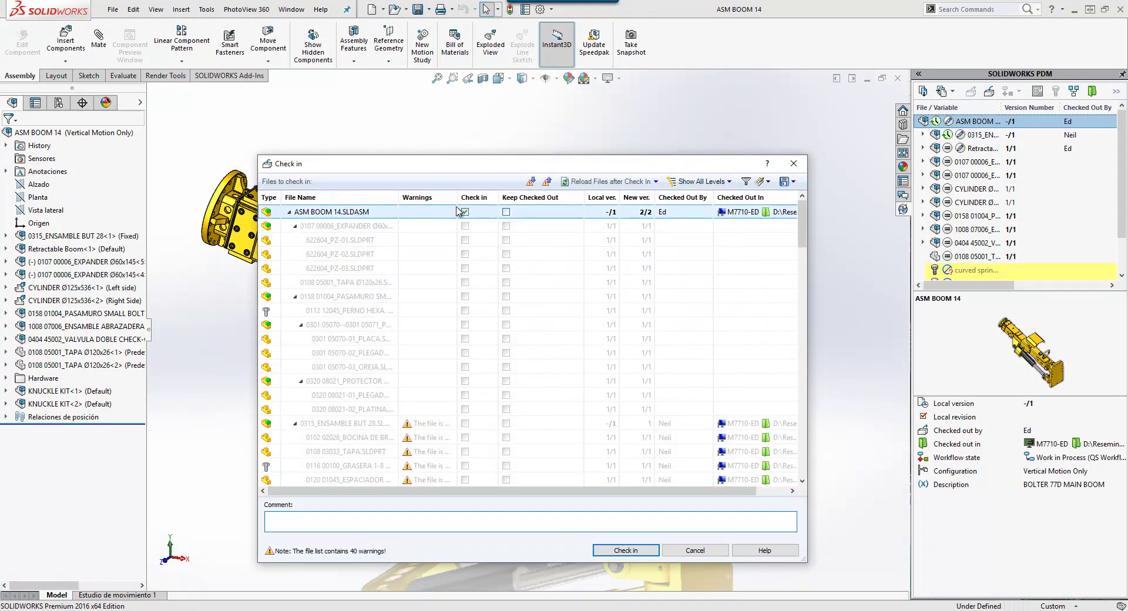
pyautogui.scroll(-9, 494, 382)
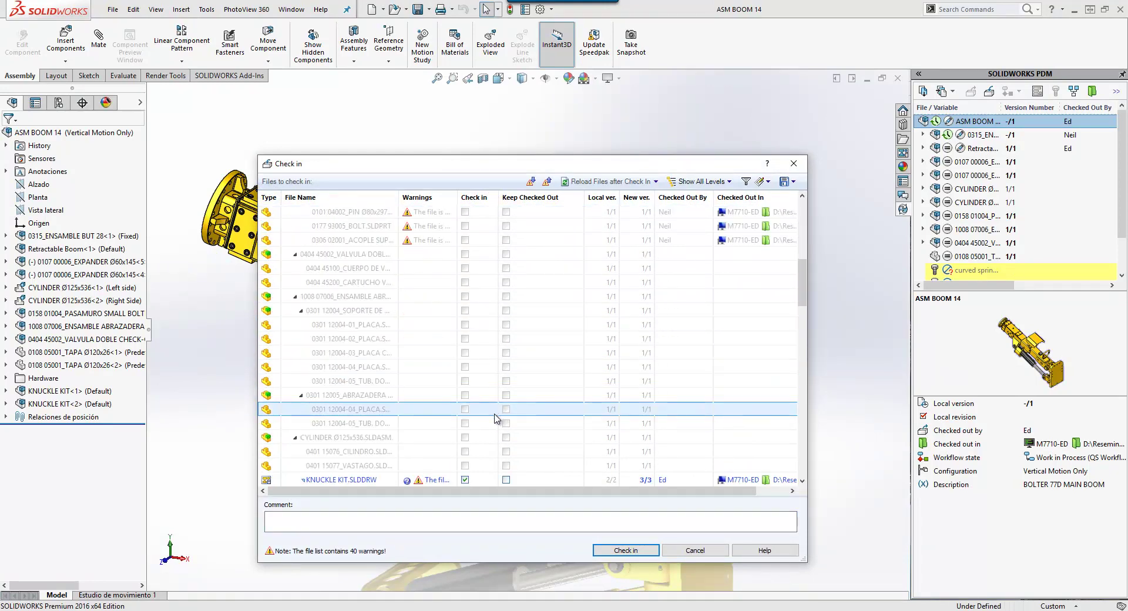
pyautogui.scroll(-2, 494, 418)
pyautogui.click(495, 423)
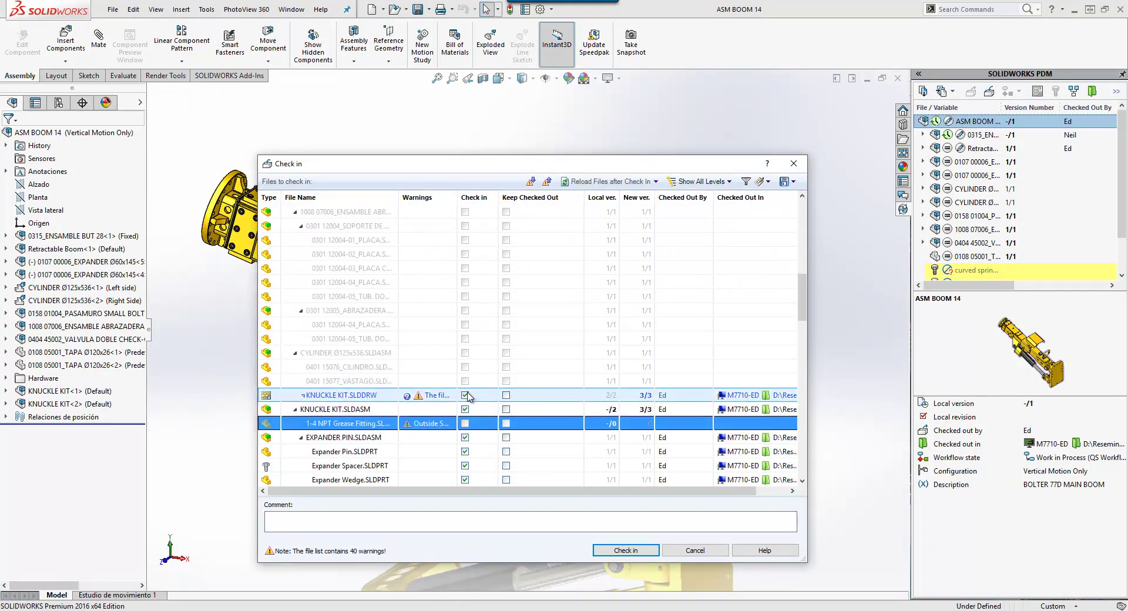
# Check the files in with the comment 'ADDED KIT ASSEMBLY', then select the ASM BOOM 14 assembly
pyautogui.scroll(-4, 472, 412)
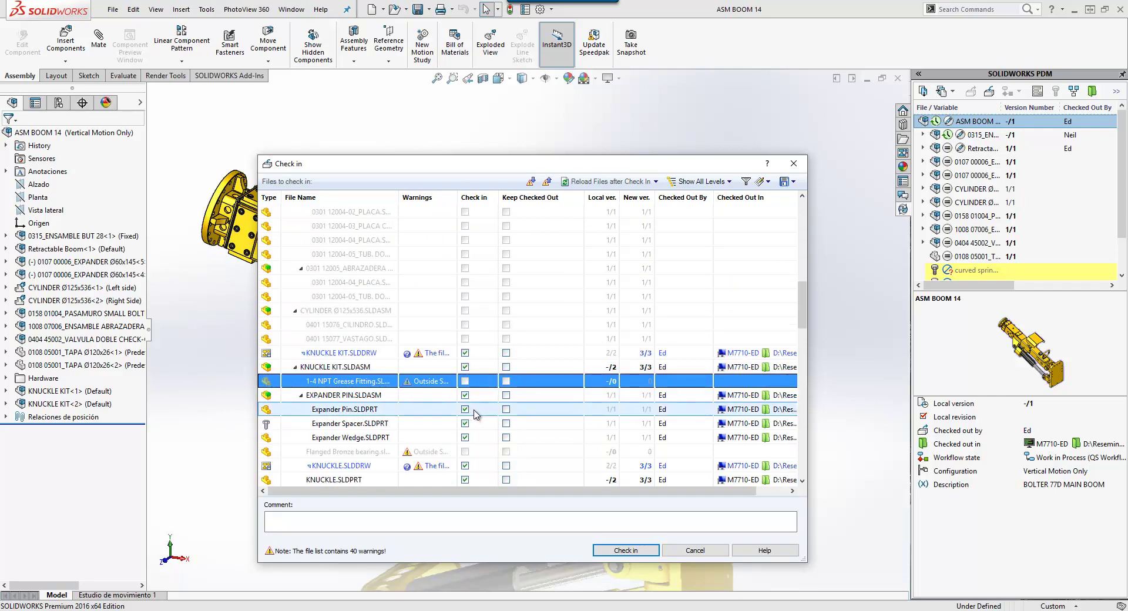
pyautogui.scroll(-4, 477, 427)
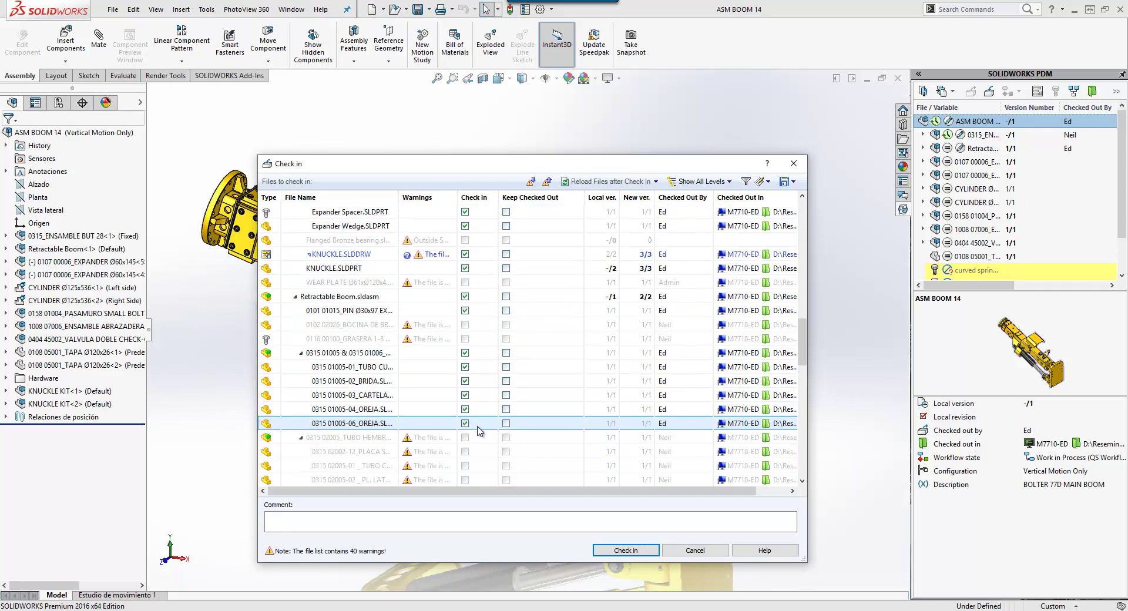
pyautogui.click(410, 516)
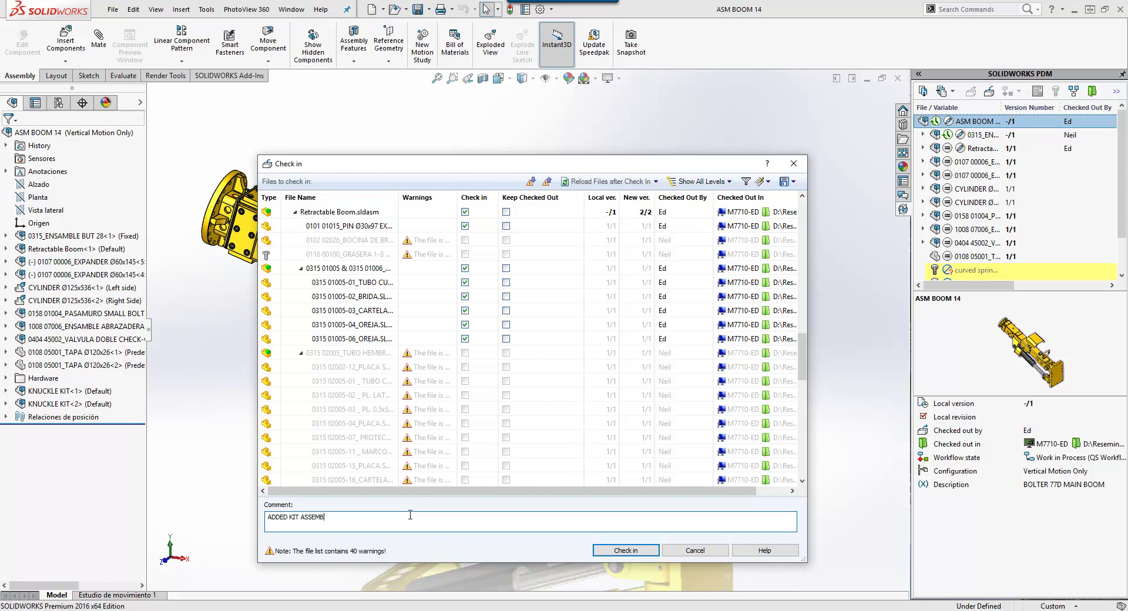
pyautogui.click(623, 550)
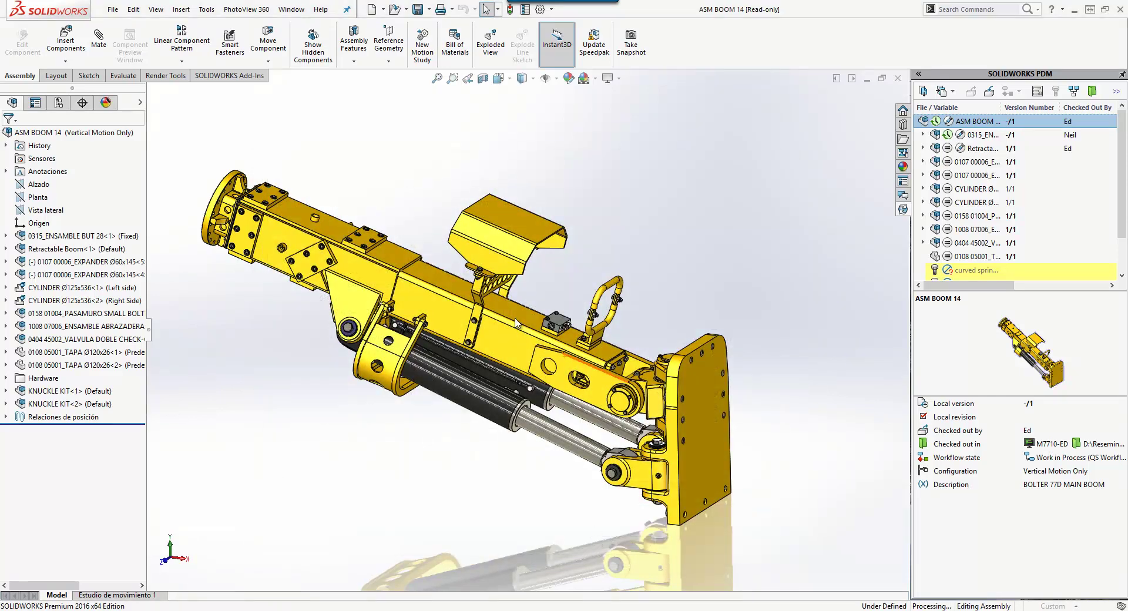
pyautogui.click(984, 122)
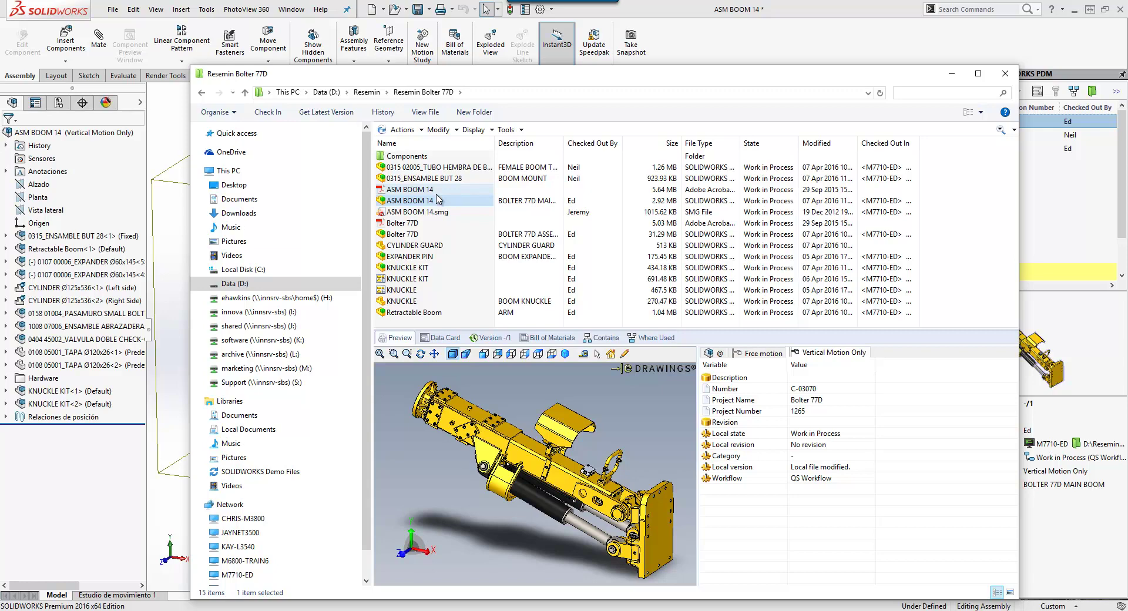
# Preview the KNUCKLE KIT model and rotate it to a side-on view
pyautogui.click(450, 339)
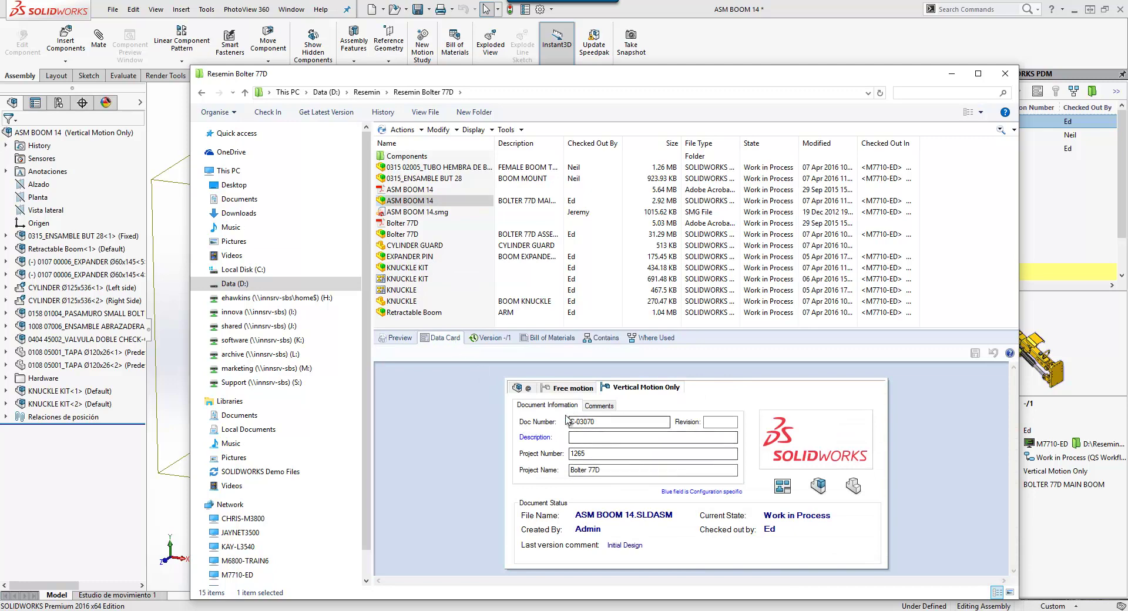
pyautogui.press('k')
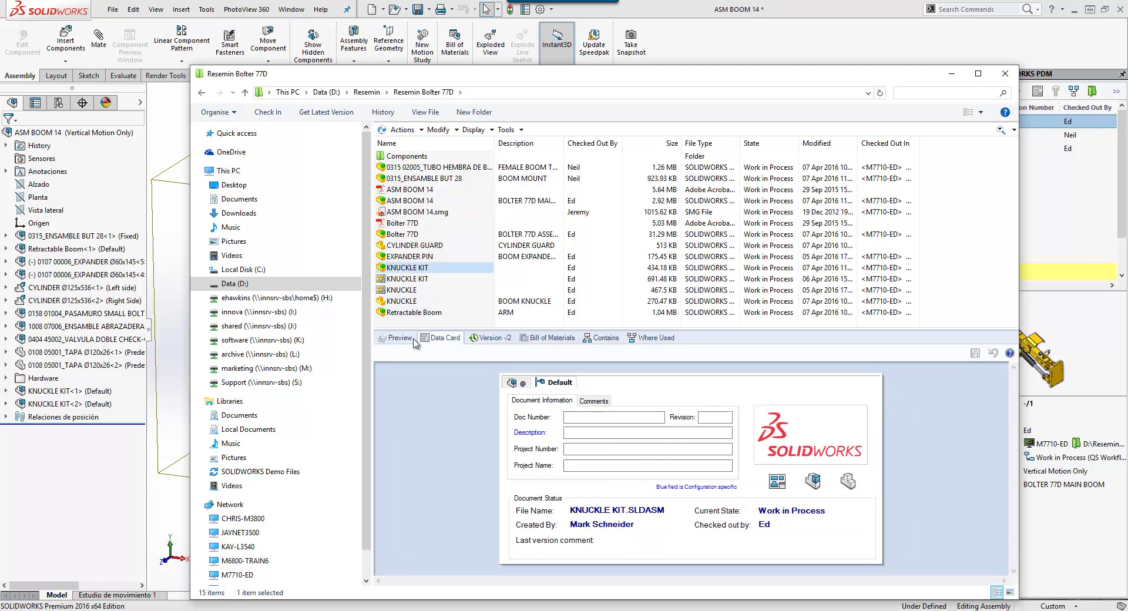
pyautogui.click(399, 339)
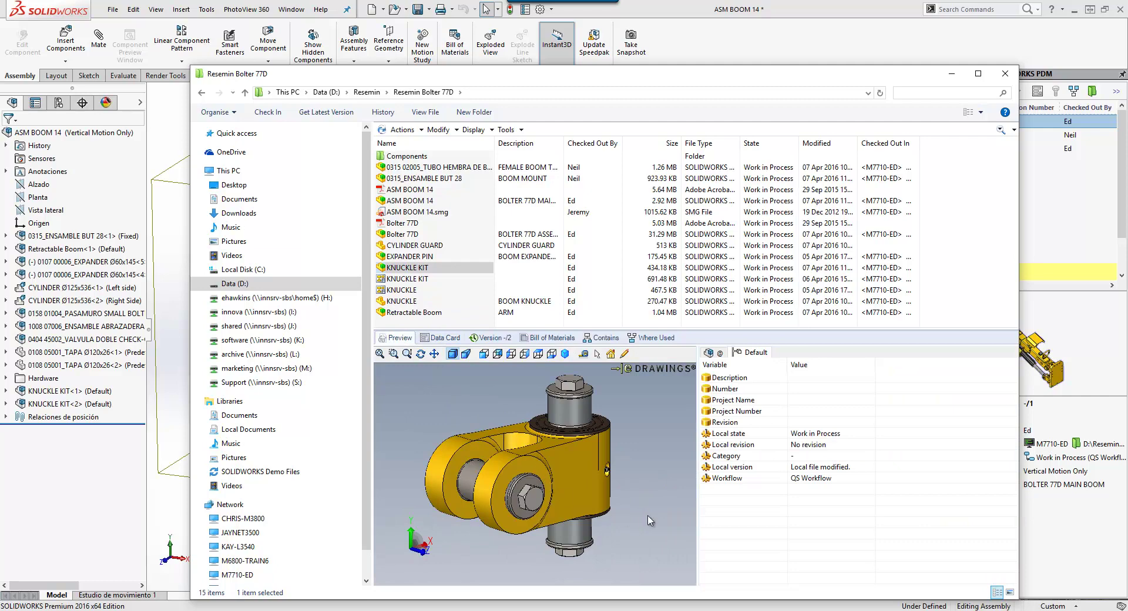
pyautogui.moveTo(641, 493); pyautogui.dragTo(552, 435)
# Preview and rotate the KNUCKLE part, check who has it checked out, then show ASM BOOM 14
pyautogui.click(389, 301)
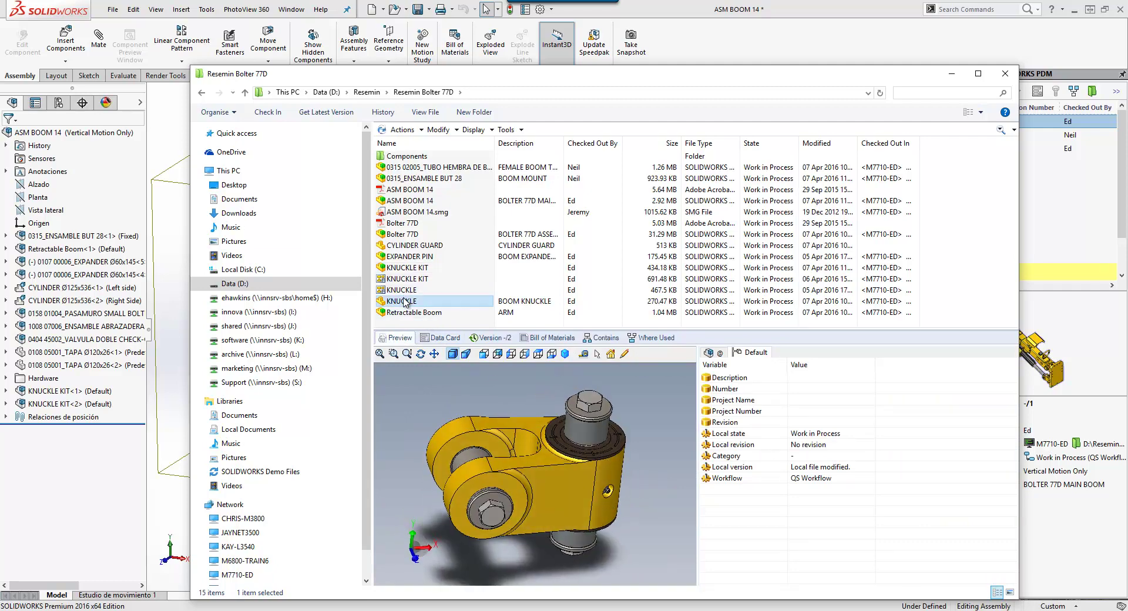
pyautogui.moveTo(531, 479); pyautogui.dragTo(583, 438)
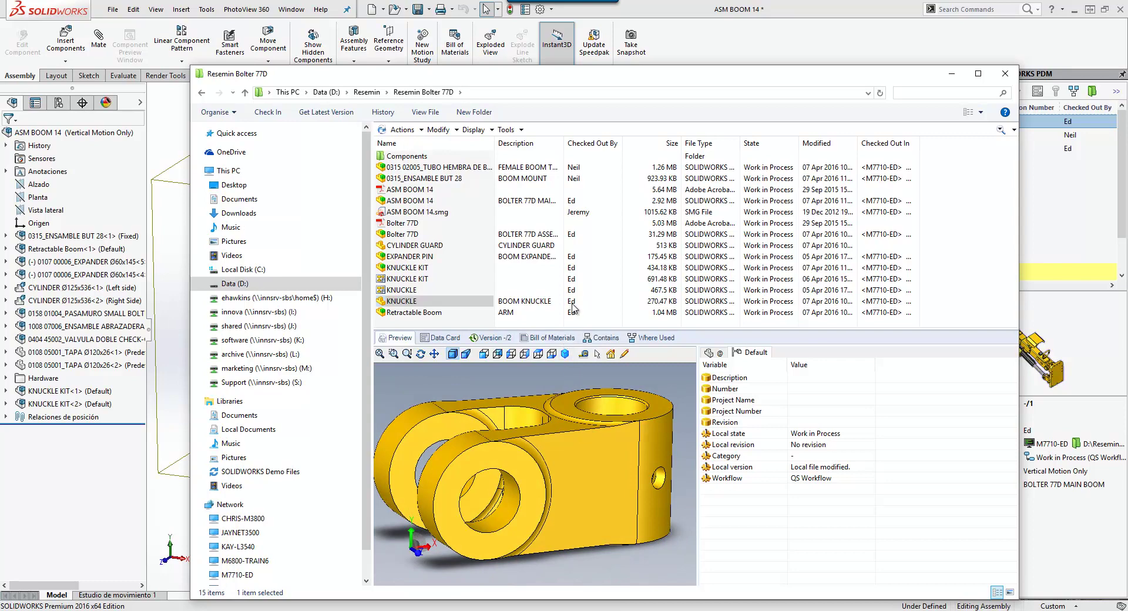
pyautogui.moveTo(573, 307)
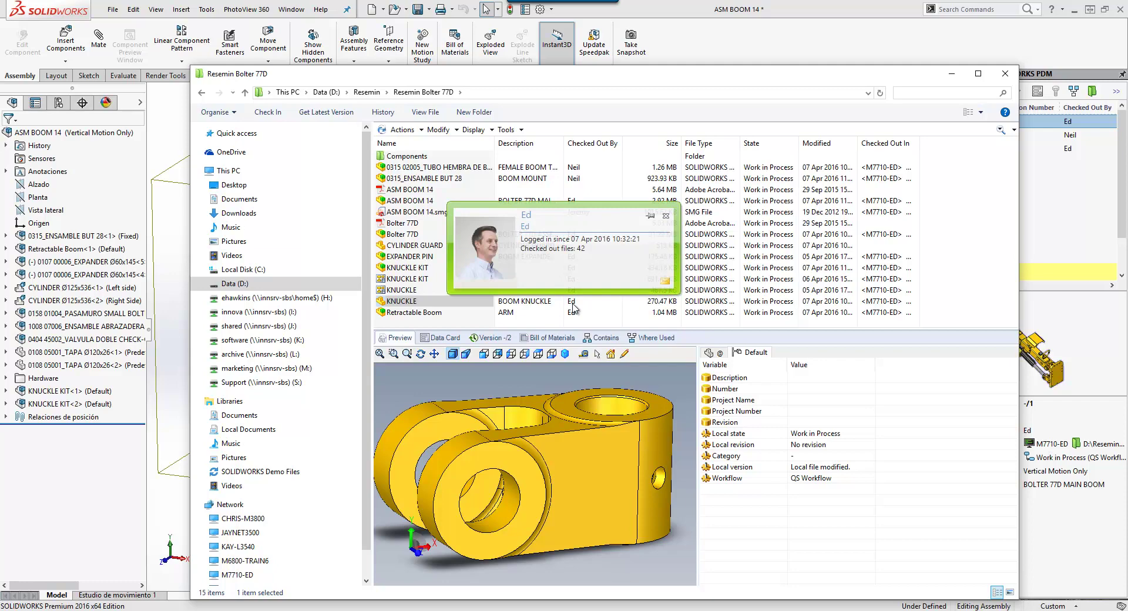
pyautogui.click(432, 201)
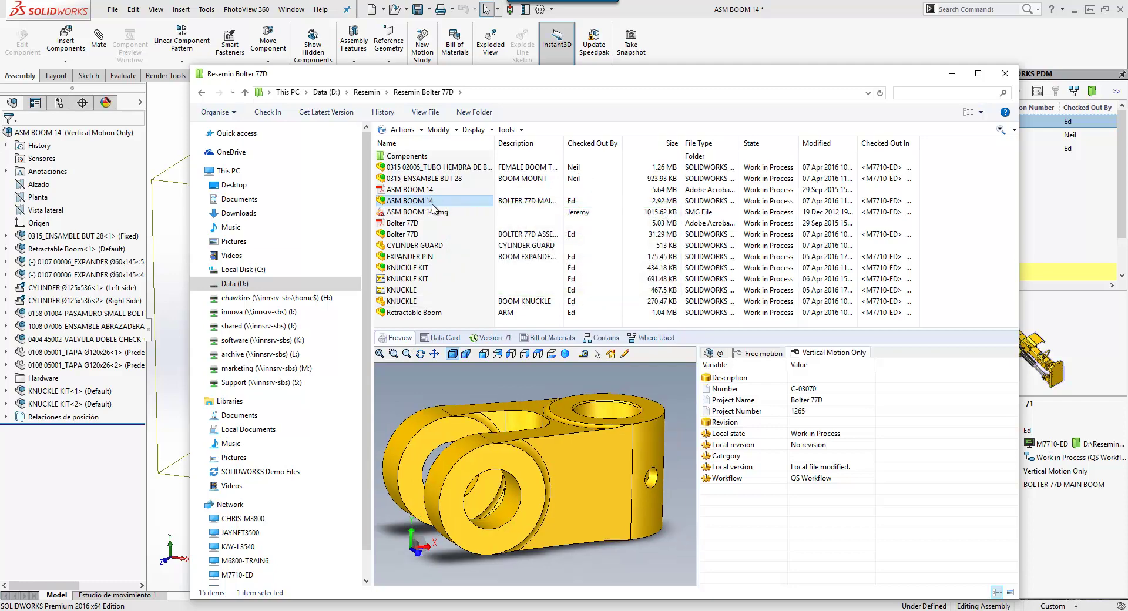
# Review ASM BOOM 14's Data Card, Contains and Where Used tabs, ending on its Bill of Materials
pyautogui.click(442, 338)
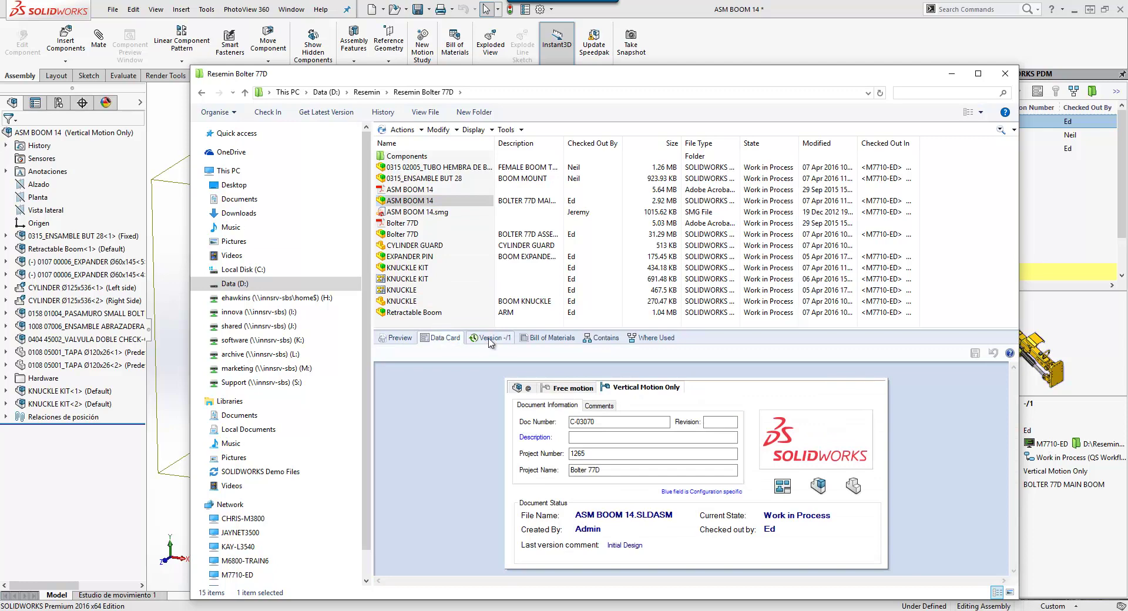
pyautogui.click(601, 338)
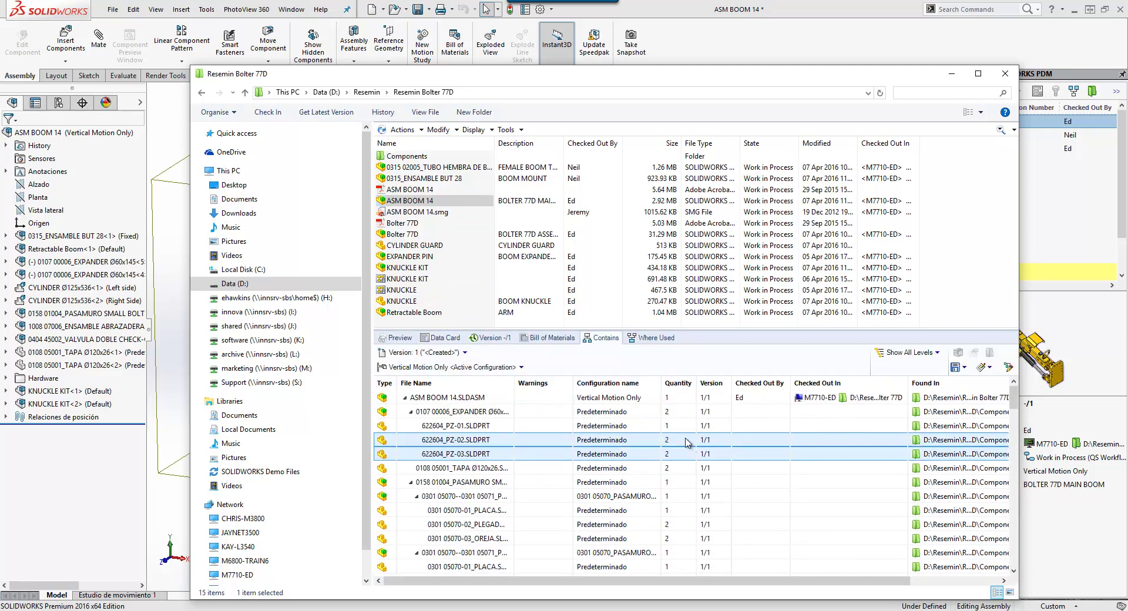
pyautogui.click(651, 337)
pyautogui.moveTo(589, 79); pyautogui.dragTo(560, 39)
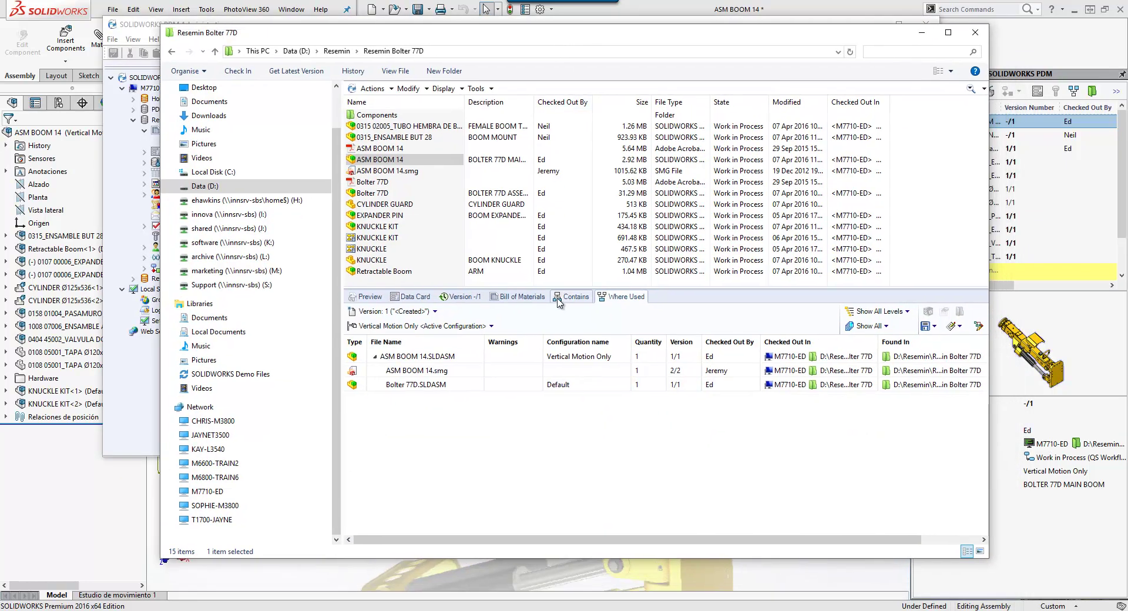
pyautogui.click(522, 296)
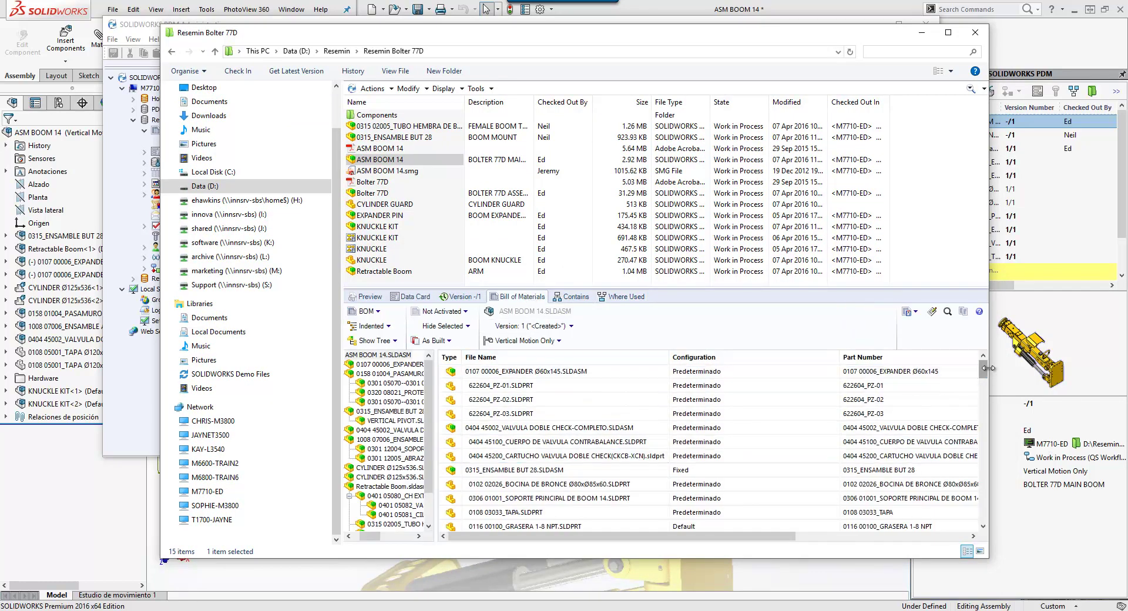
# Resize the BOM columns so Qty, State and Description are visible
pyautogui.moveTo(983, 375); pyautogui.dragTo(983, 386)
pyautogui.moveTo(839, 357); pyautogui.dragTo(757, 357)
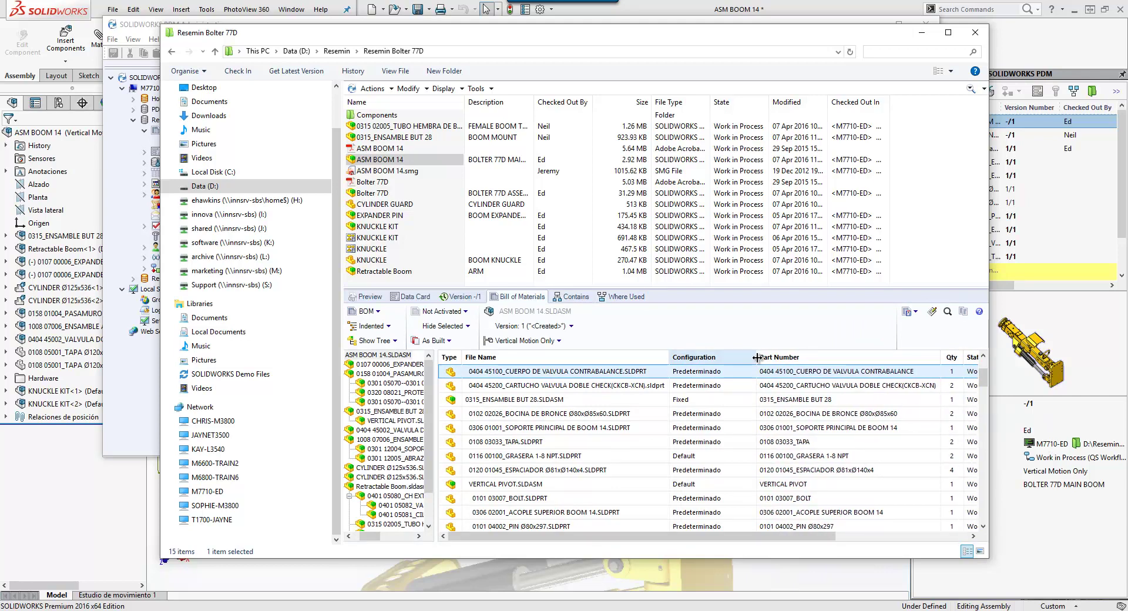
pyautogui.moveTo(670, 354); pyautogui.dragTo(550, 356)
pyautogui.click(855, 387)
pyautogui.scroll(-4, 854, 411)
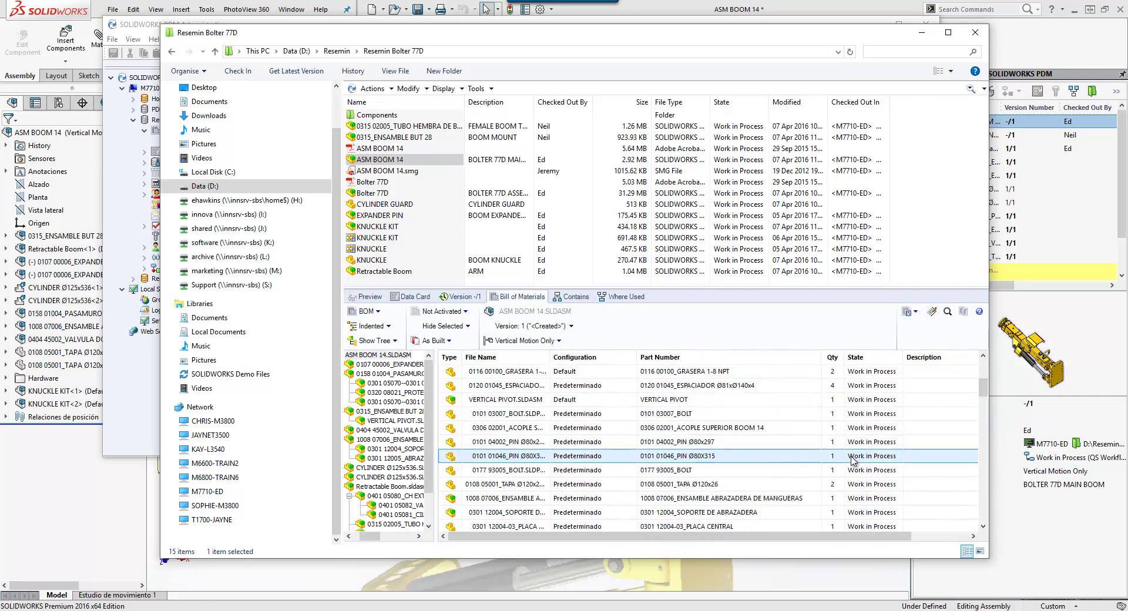
pyautogui.click(852, 470)
pyautogui.scroll(1, 851, 474)
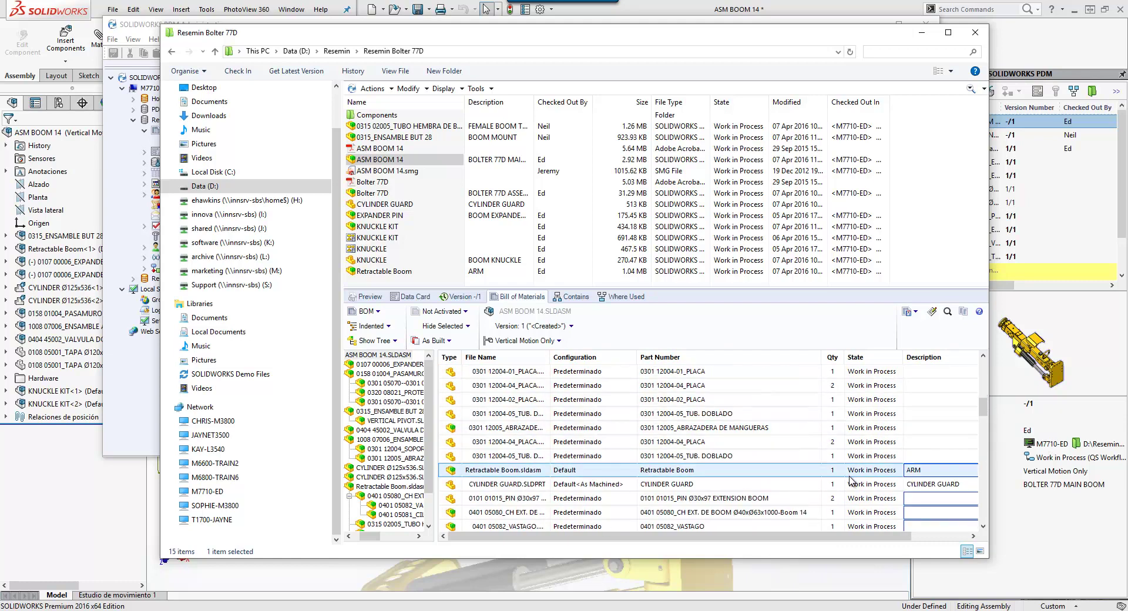
pyautogui.click(850, 477)
pyautogui.scroll(2, 851, 470)
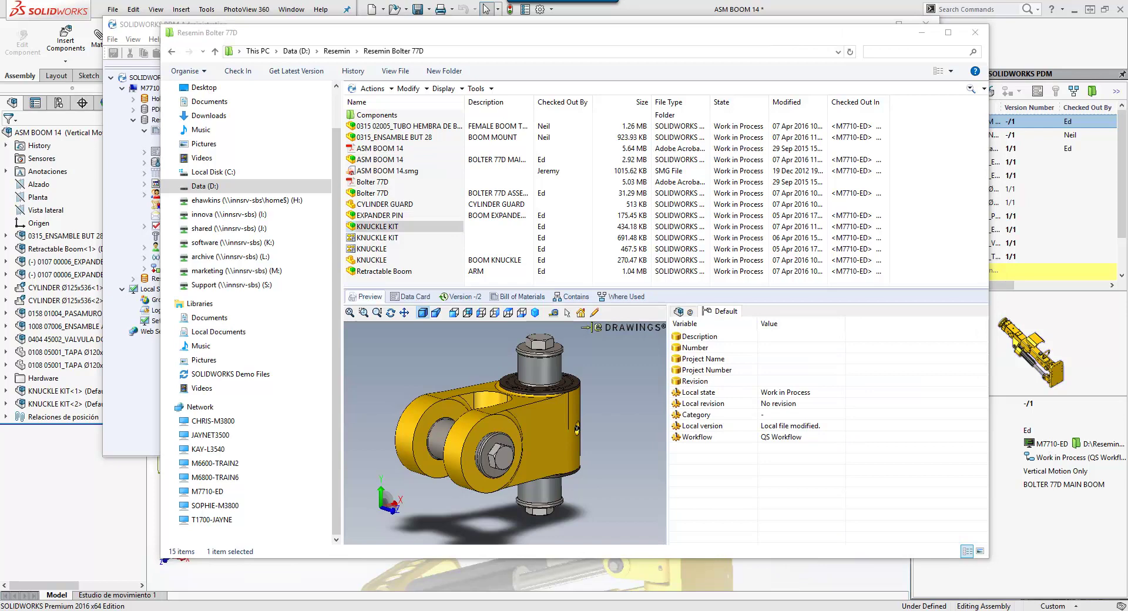
pyautogui.hotkey('alt', 'Tab')
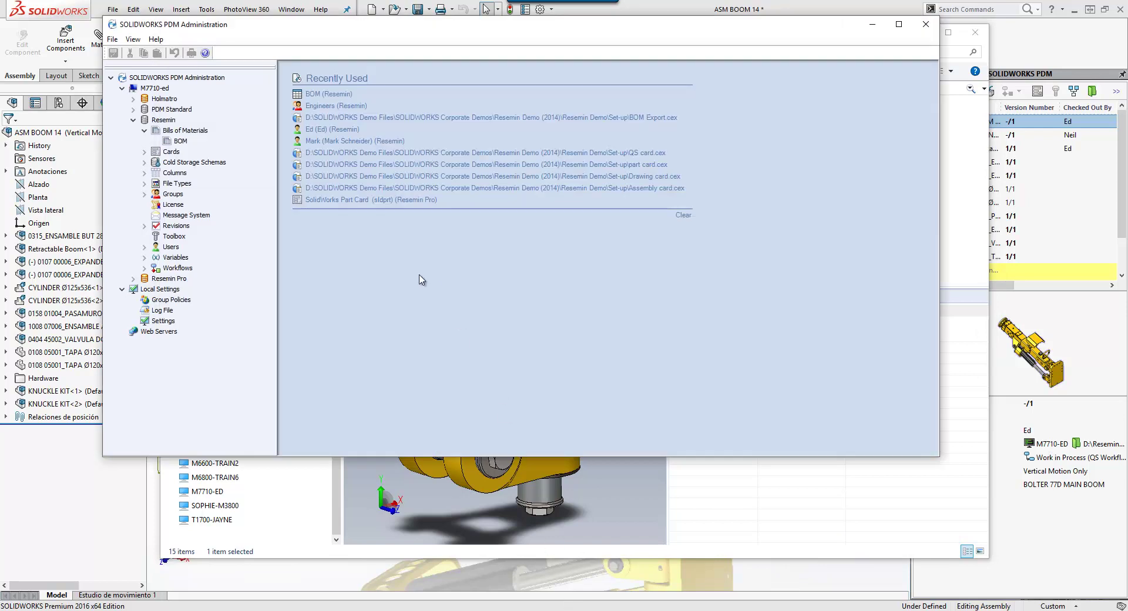
# Open the QS Workflow diagram from the vault's Workflows
pyautogui.click(144, 268)
pyautogui.rightClick(183, 280)
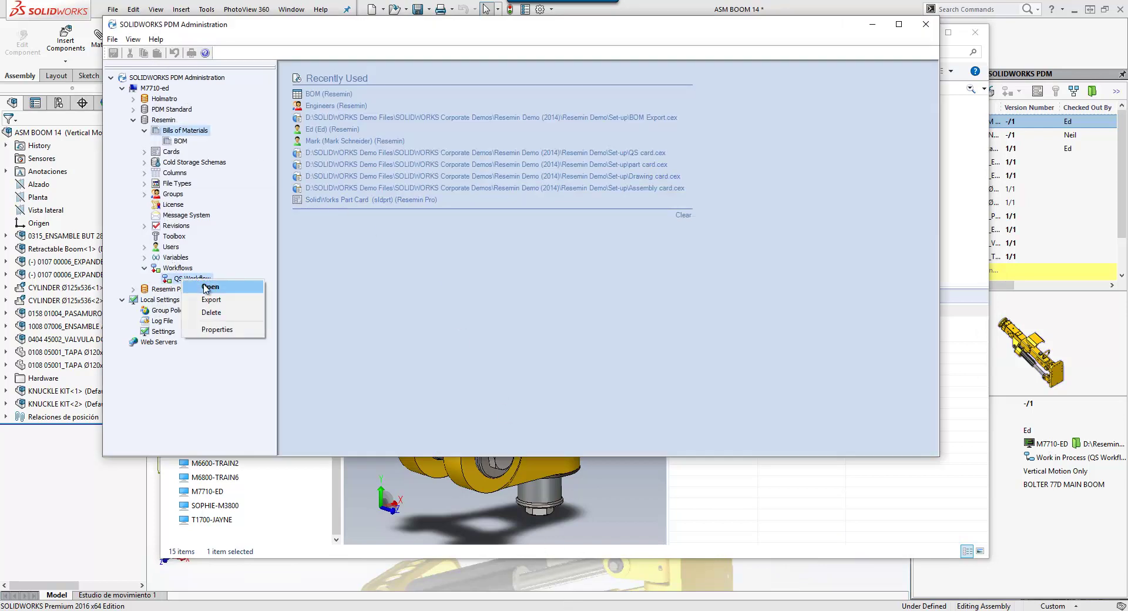
pyautogui.click(207, 287)
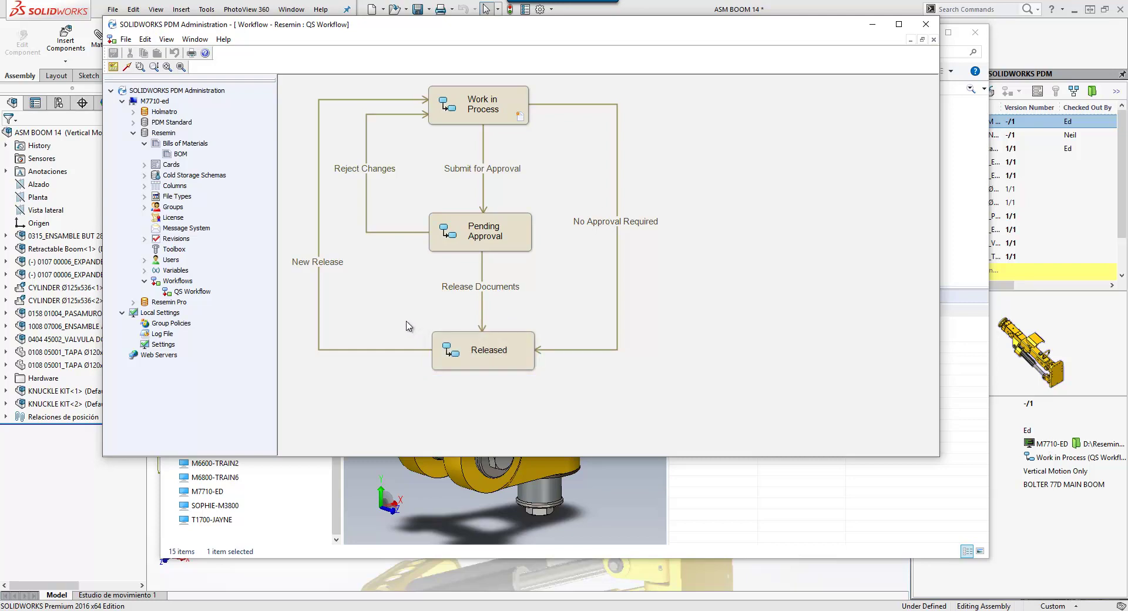
# Expand Groups, Users, Cards and File Cards, and bring up the Quick Start Data Card options
pyautogui.click(145, 207)
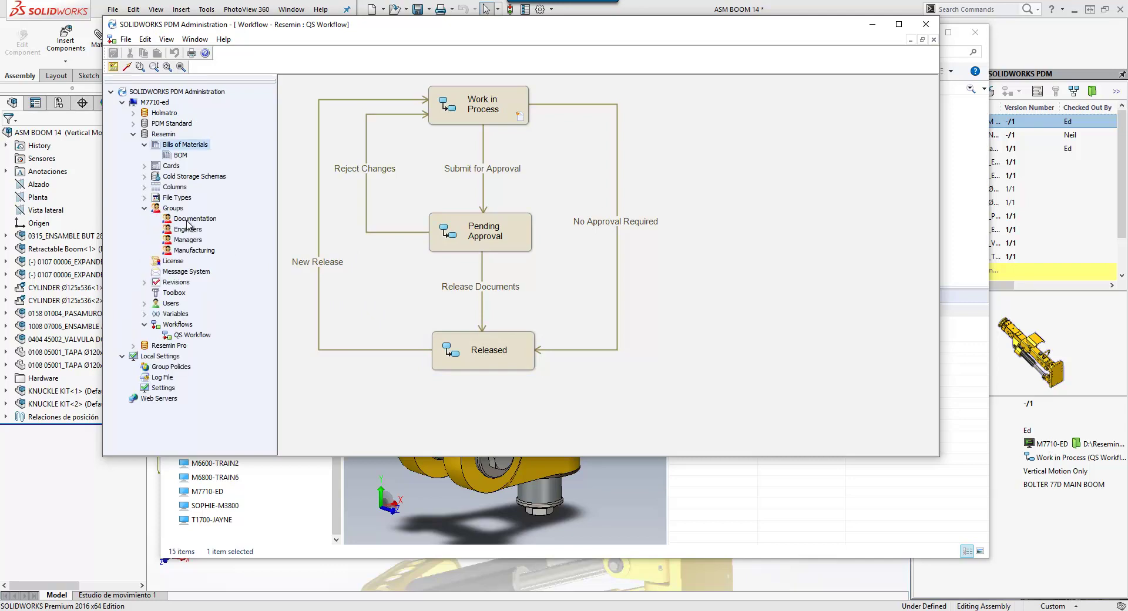
pyautogui.click(144, 304)
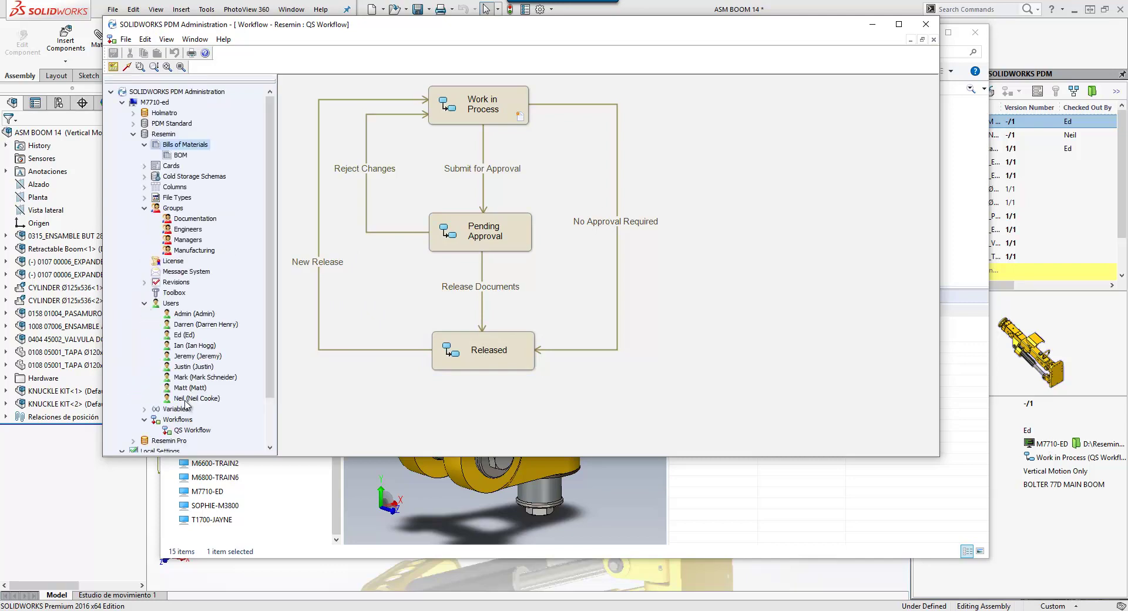
pyautogui.click(145, 166)
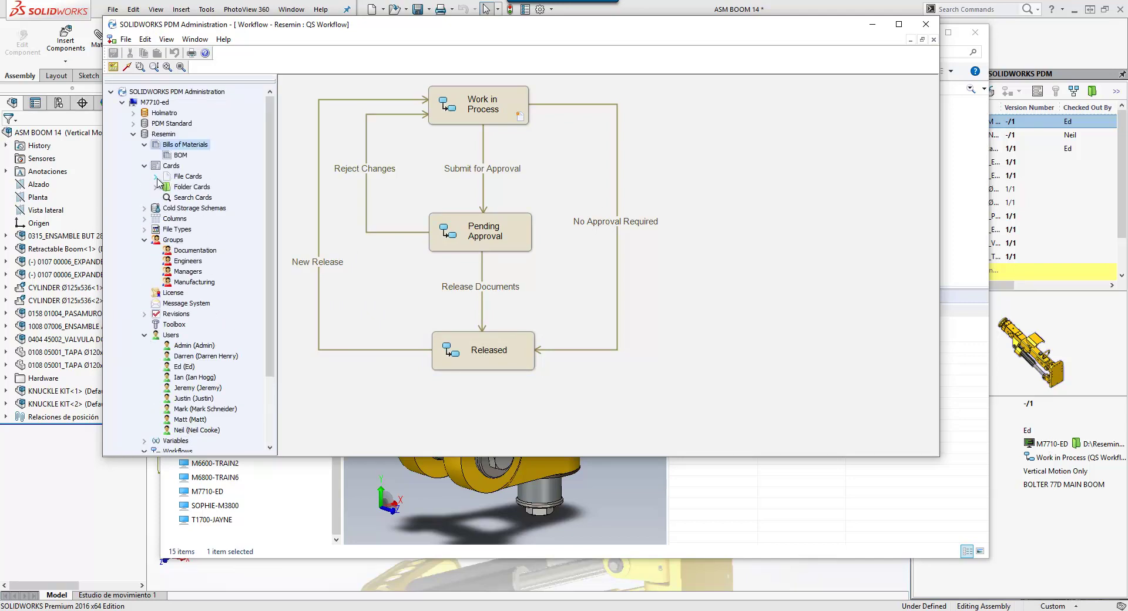
pyautogui.click(155, 177)
pyautogui.rightClick(197, 187)
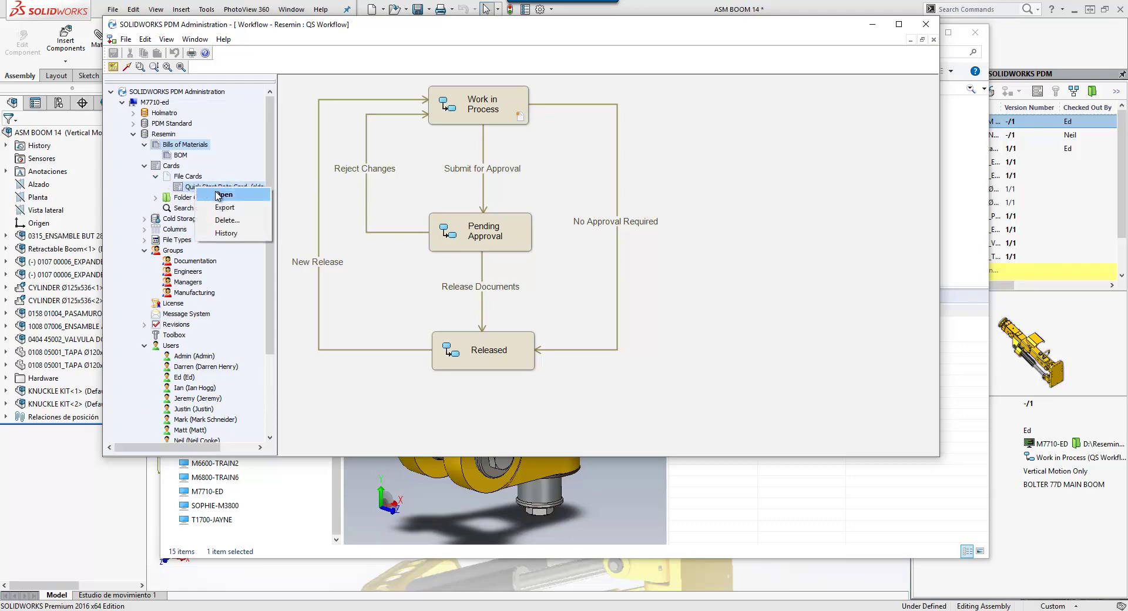
# Open the Quick Start Data Card in the Card Editor, inspect it, then close it
pyautogui.click(222, 194)
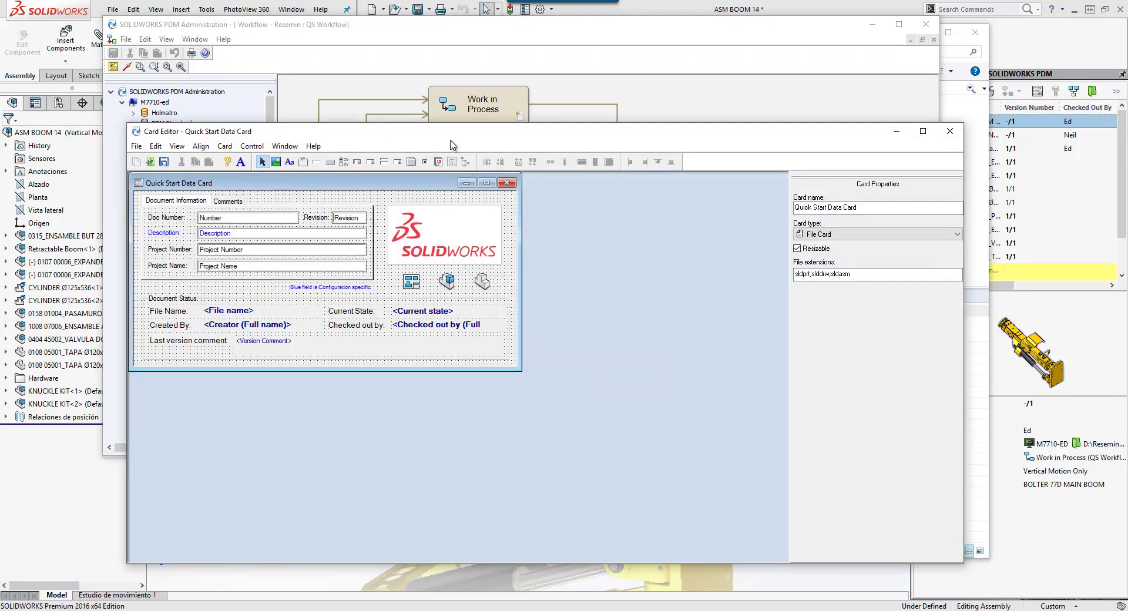
pyautogui.moveTo(514, 133); pyautogui.dragTo(559, 100)
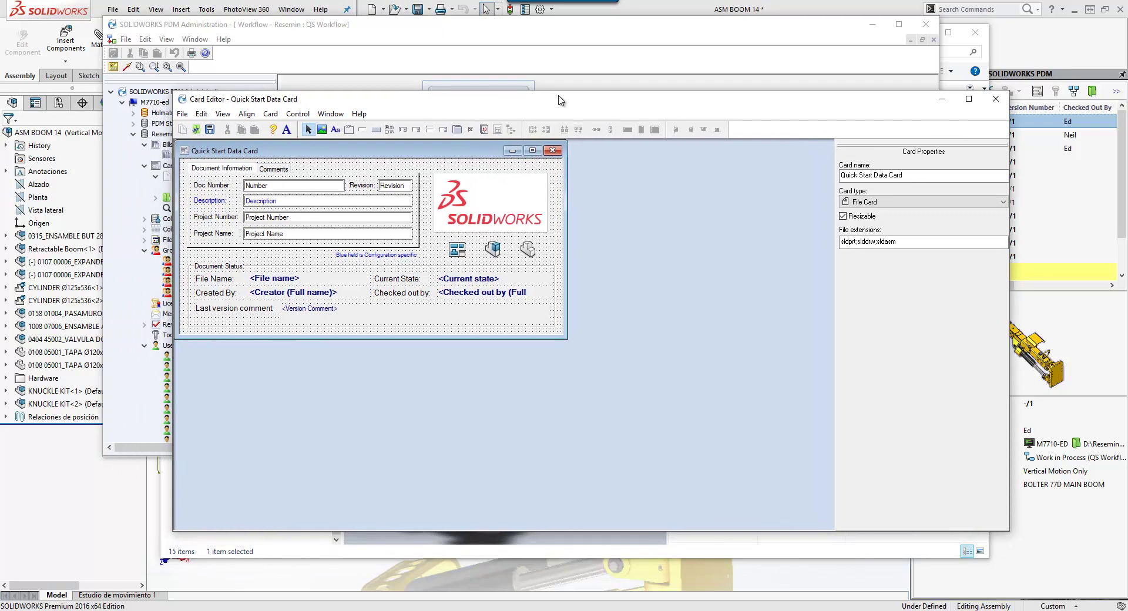
pyautogui.click(995, 99)
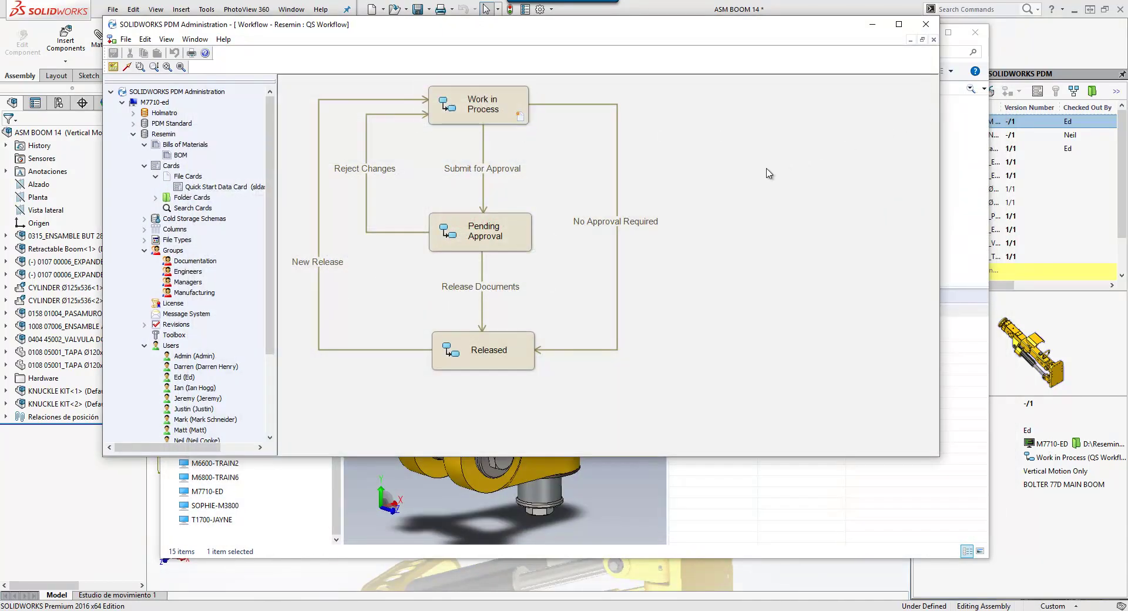
# Expand the vault's Revisions settings and bring the Resemin Bolter 77D folder window forward
pyautogui.moveTo(273, 235); pyautogui.dragTo(270, 277)
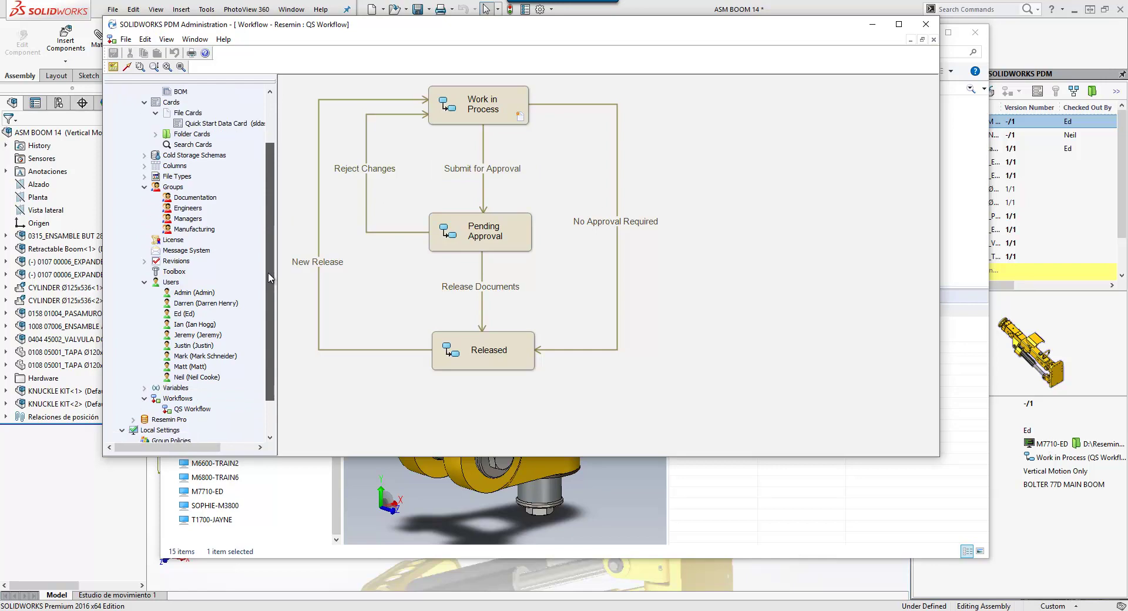
pyautogui.click(144, 261)
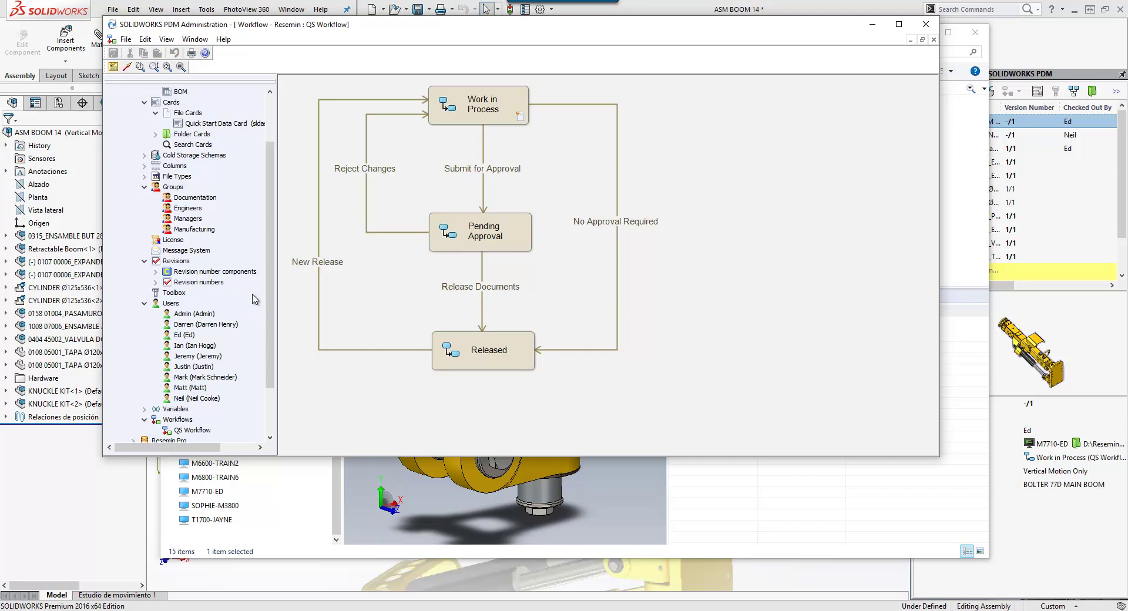
pyautogui.click(946, 156)
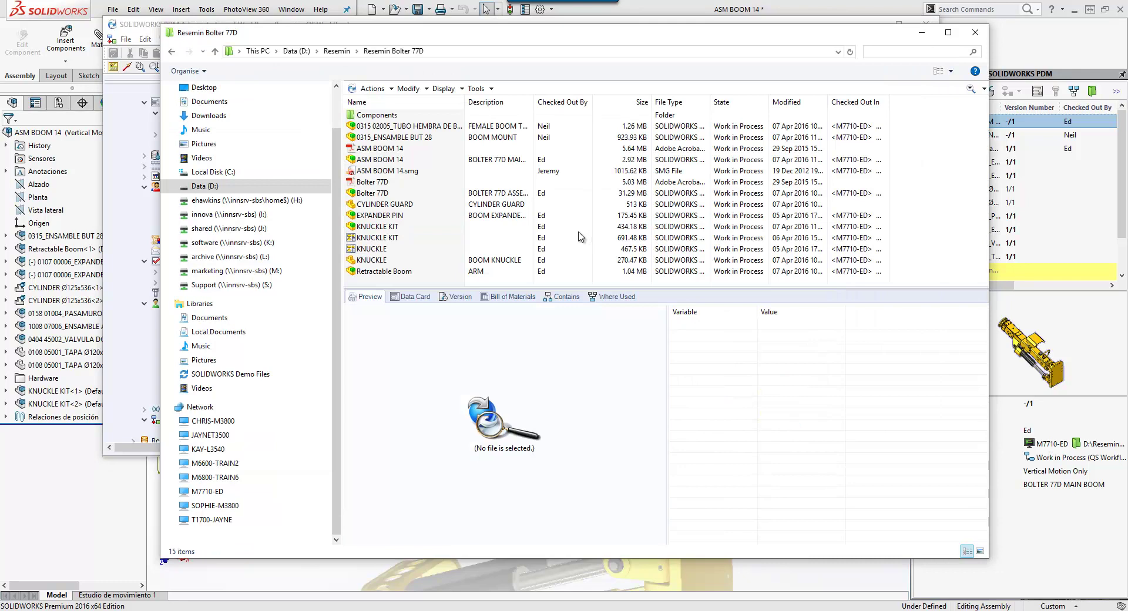
# View KNUCKLE KIT's available Change State transitions, then select Work in Process in QS Workflow
pyautogui.click(388, 228)
pyautogui.rightClick(390, 226)
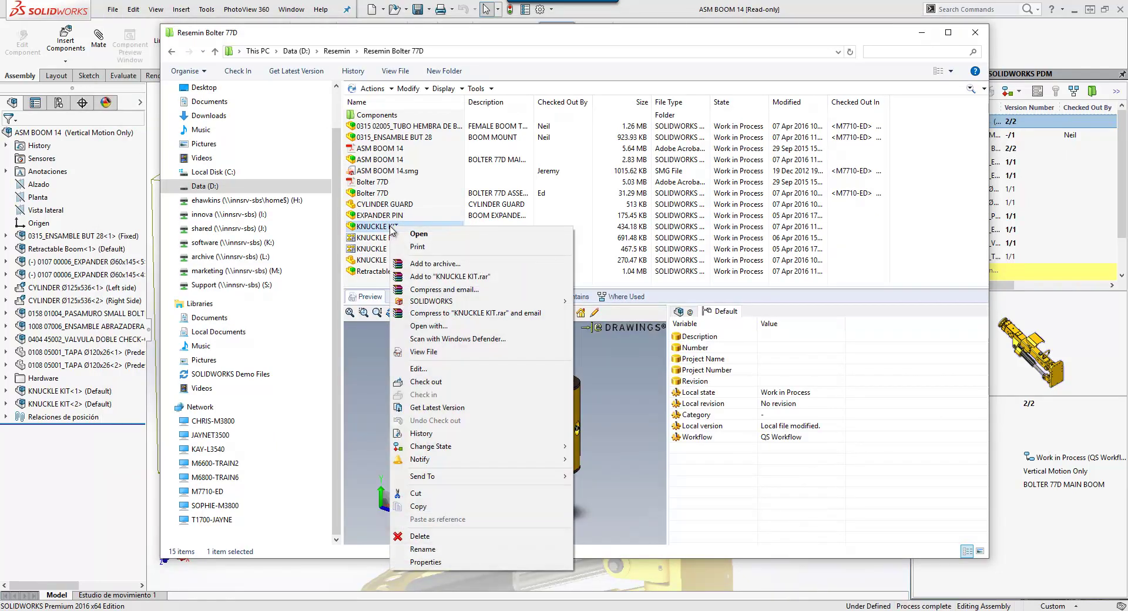
pyautogui.moveTo(425, 451)
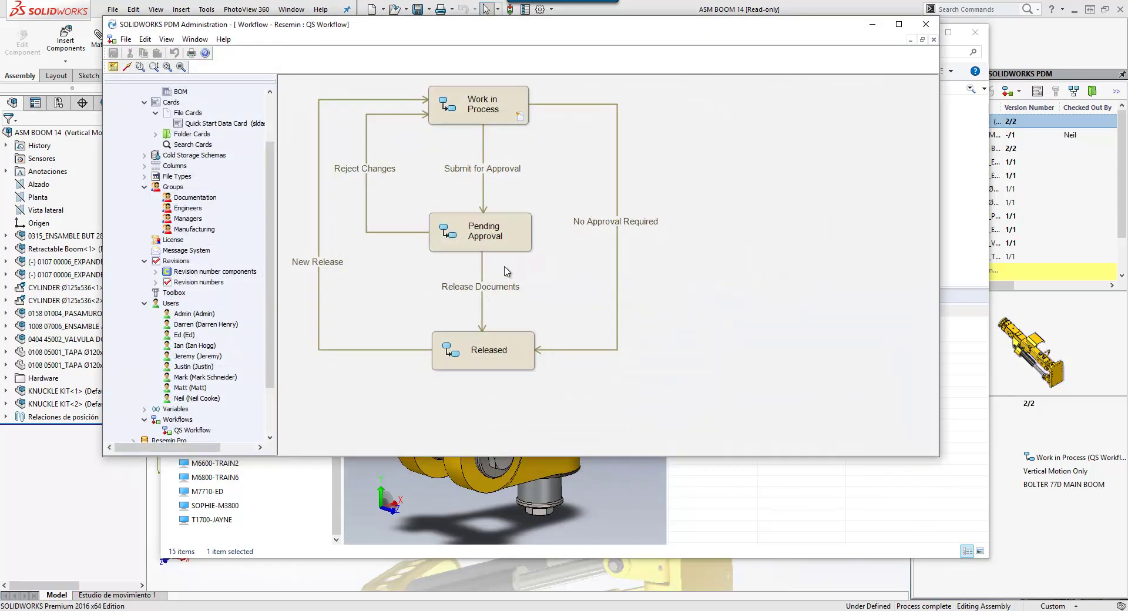
pyautogui.click(479, 102)
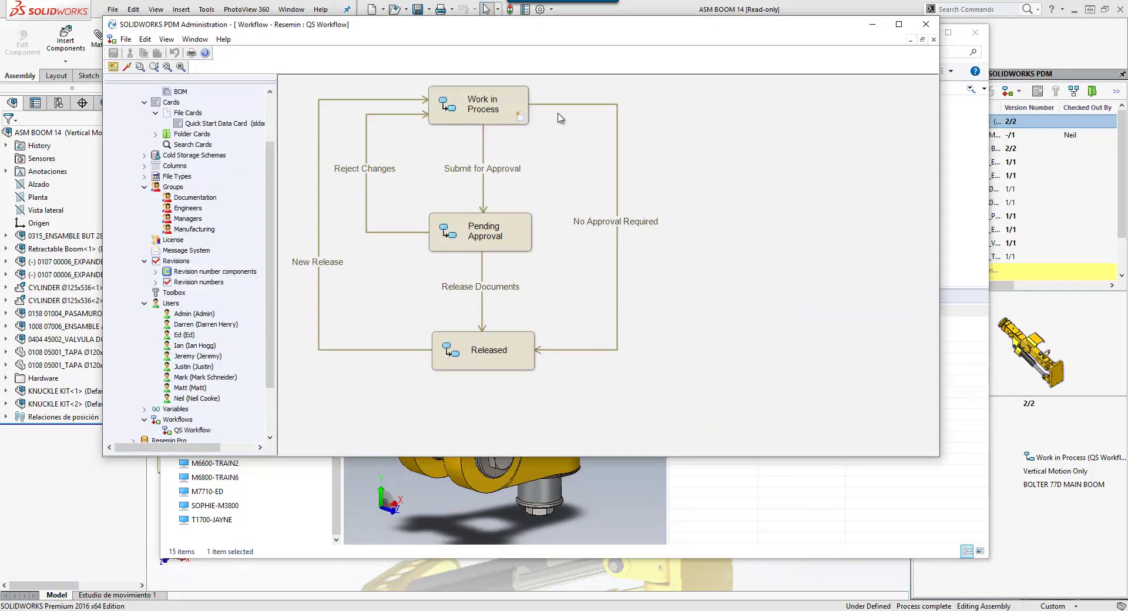